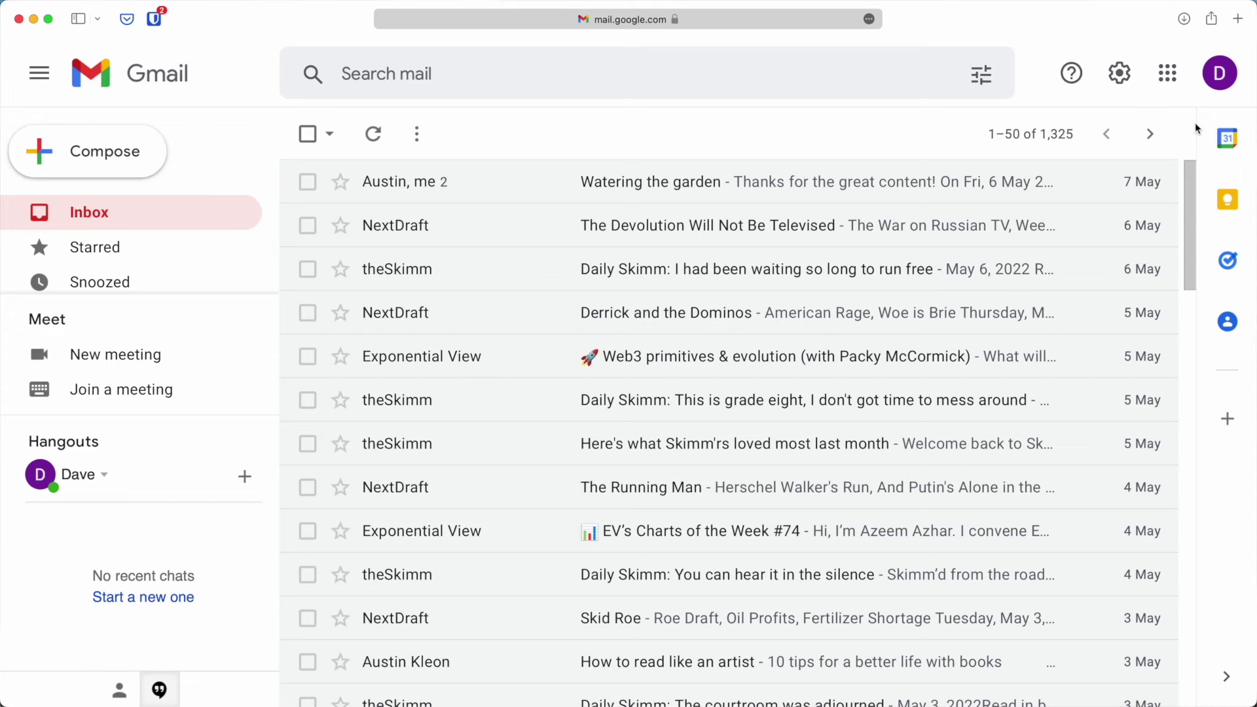
Step: Open the Security settings of the signed-in Google Account
{"action": "left_click", "coordinate": [1219, 76]}
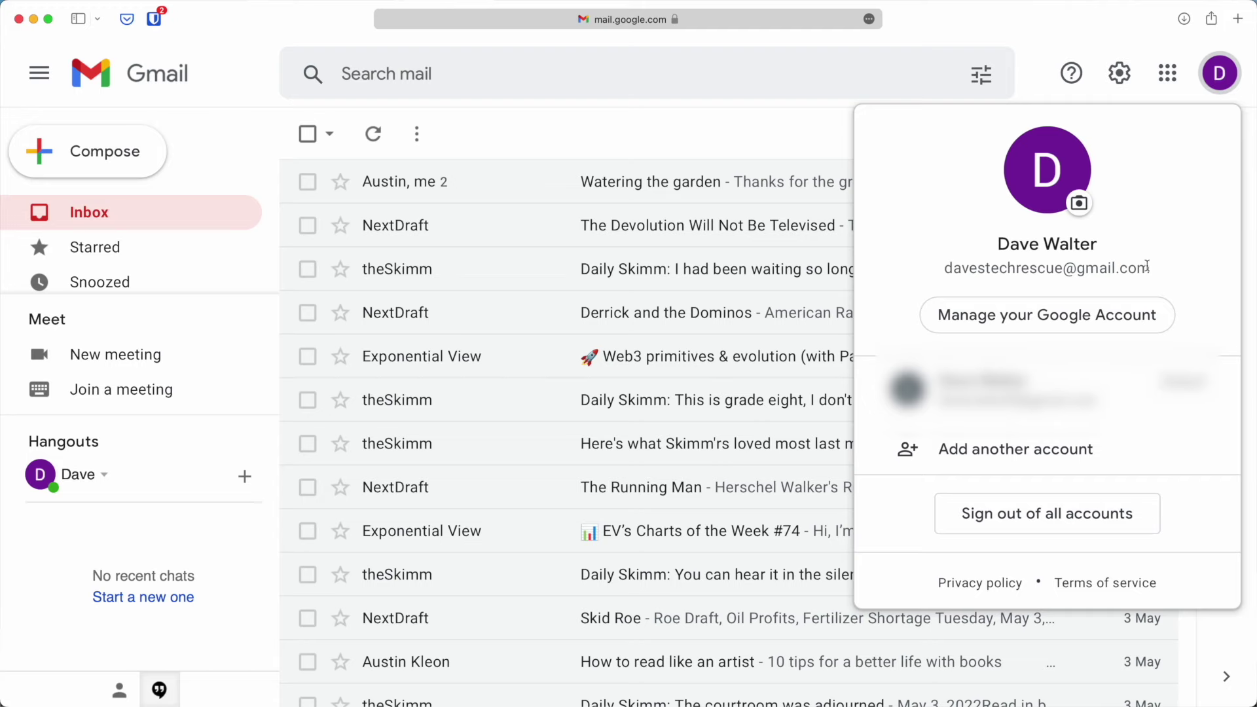
{"action": "left_click", "coordinate": [1131, 313]}
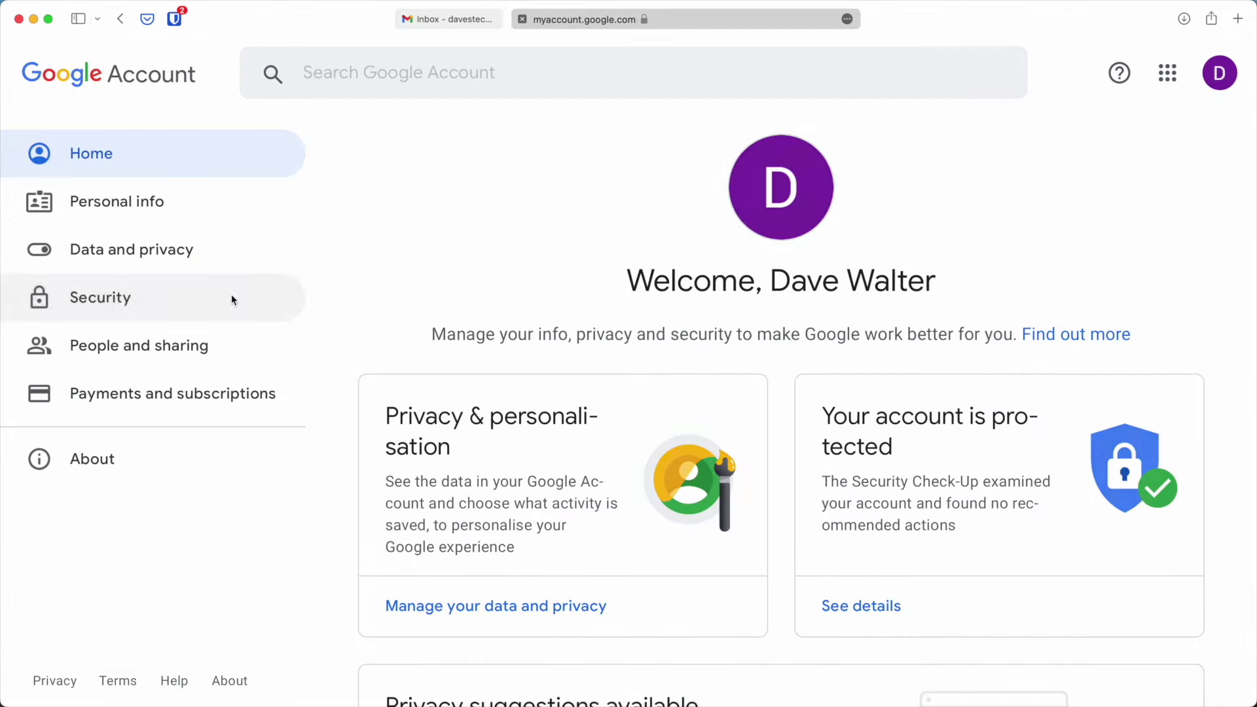
{"action": "left_click", "coordinate": [232, 300]}
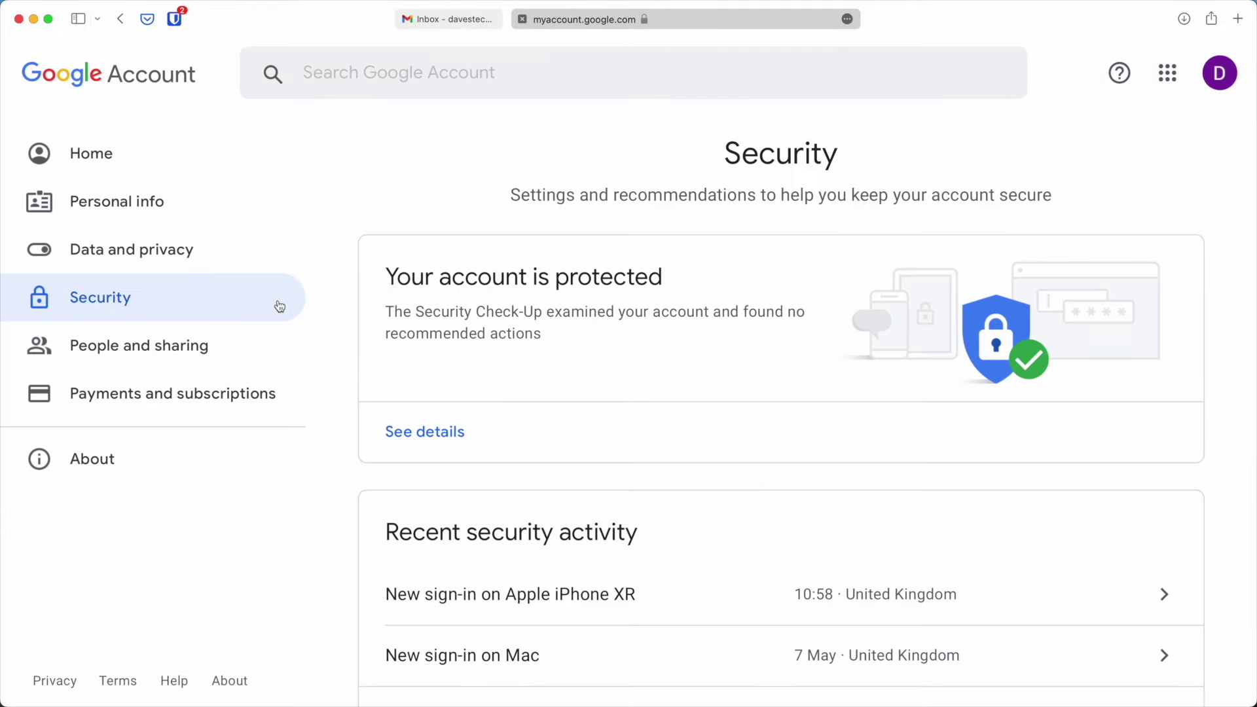
Step: Open the Google sign-in Password setting and verify identity by submitting the account password
{"action": "scroll", "coordinate": [449, 338], "scroll_direction": "down", "scroll_amount": 8}
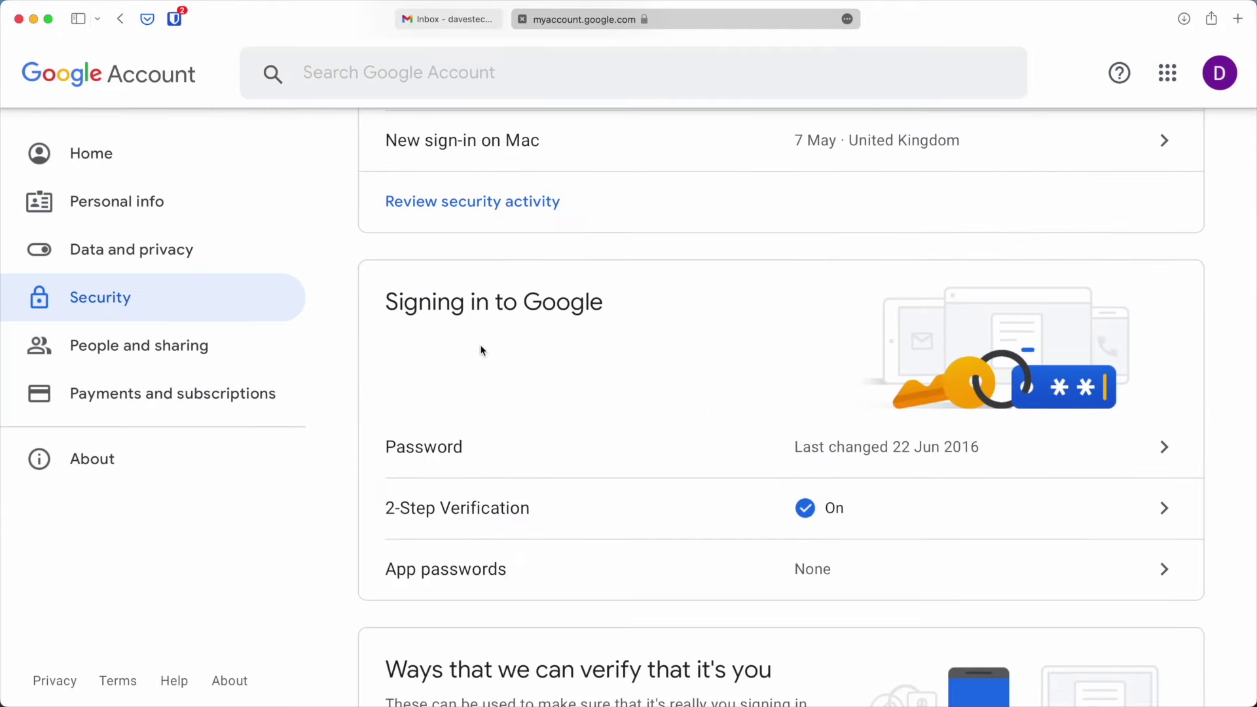
{"action": "left_click", "coordinate": [844, 448]}
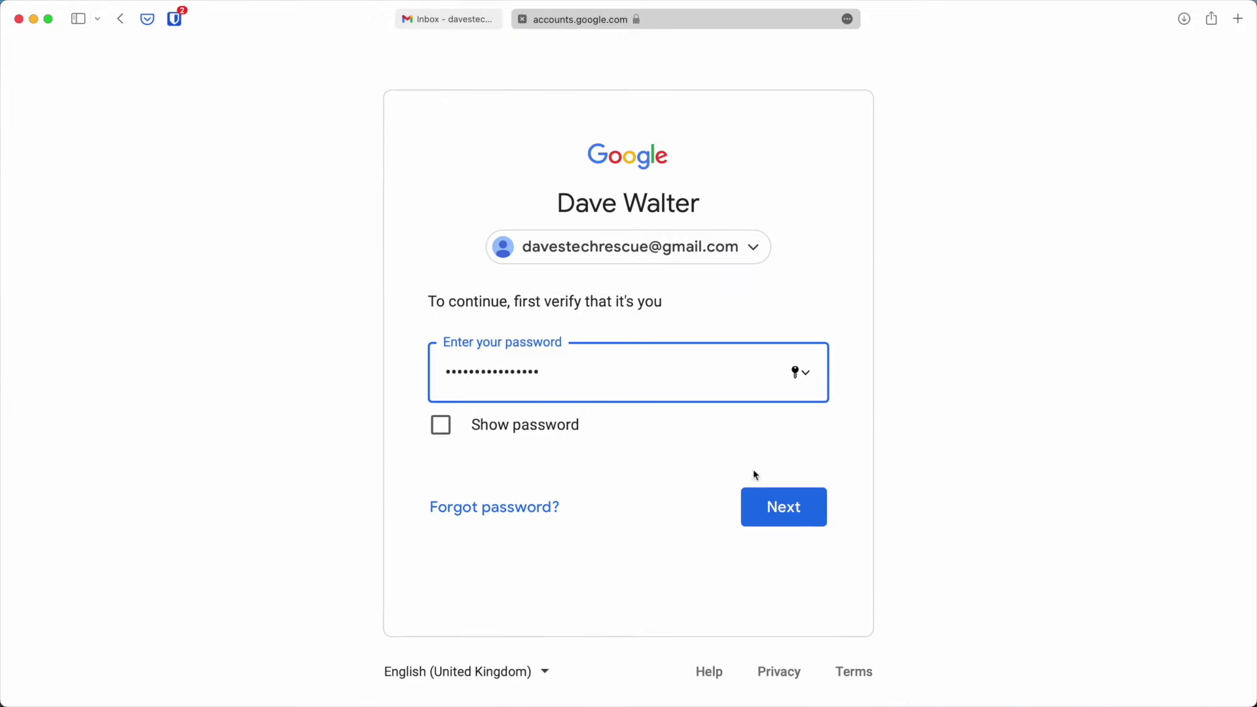
{"action": "left_click", "coordinate": [775, 501]}
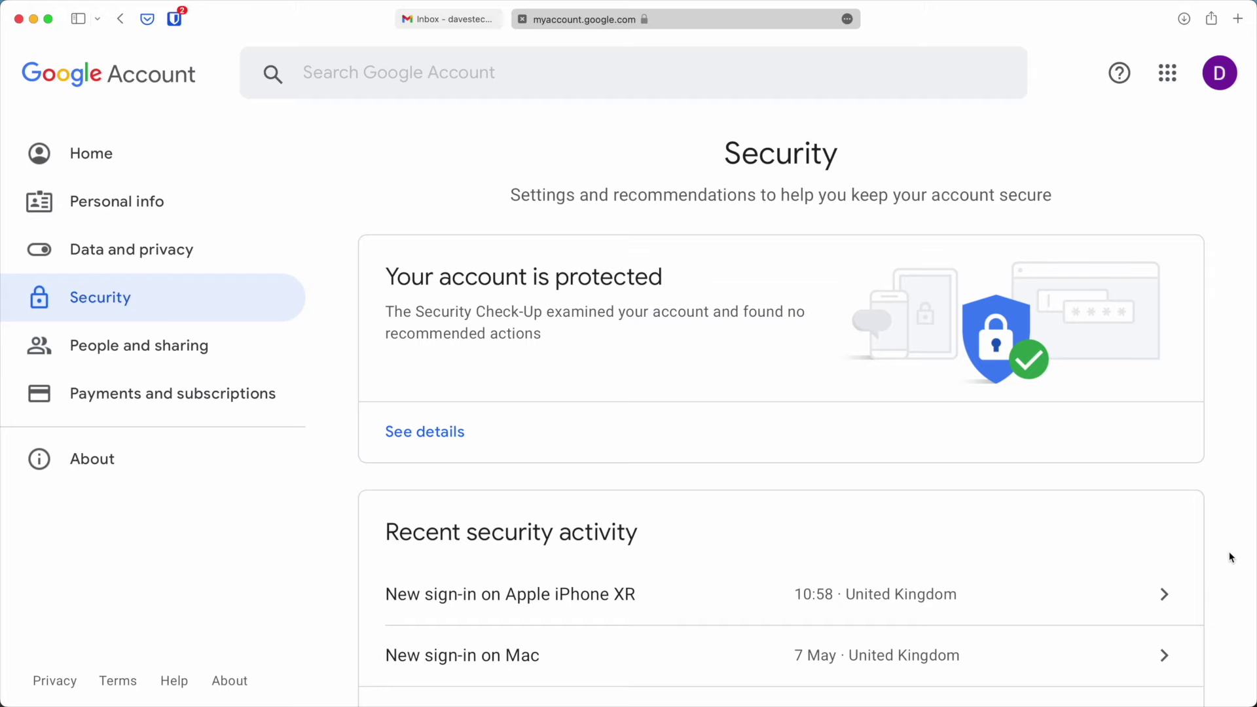
Step: Review the account's recent security activity, and return to the Security page to look through its remaining sections
{"action": "scroll", "coordinate": [1229, 551], "scroll_direction": "down", "scroll_amount": 3}
{"action": "scroll", "coordinate": [1231, 558], "scroll_direction": "down", "scroll_amount": 2}
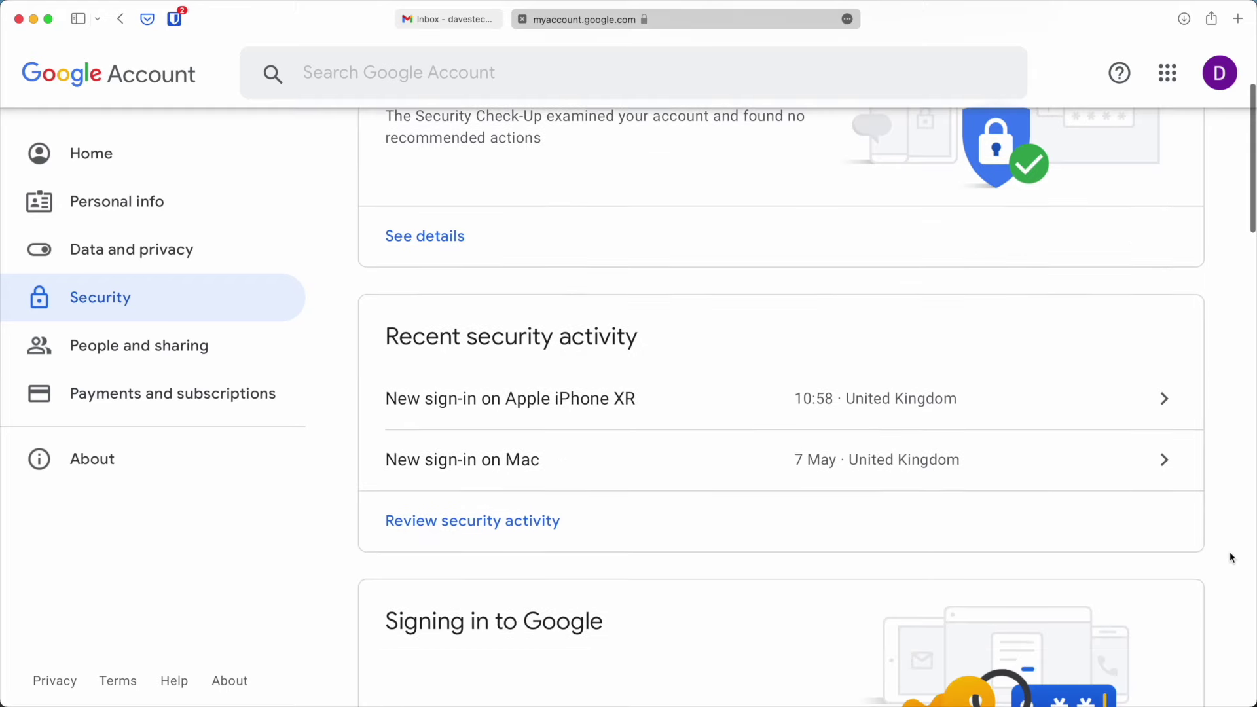
{"action": "left_click", "coordinate": [567, 524]}
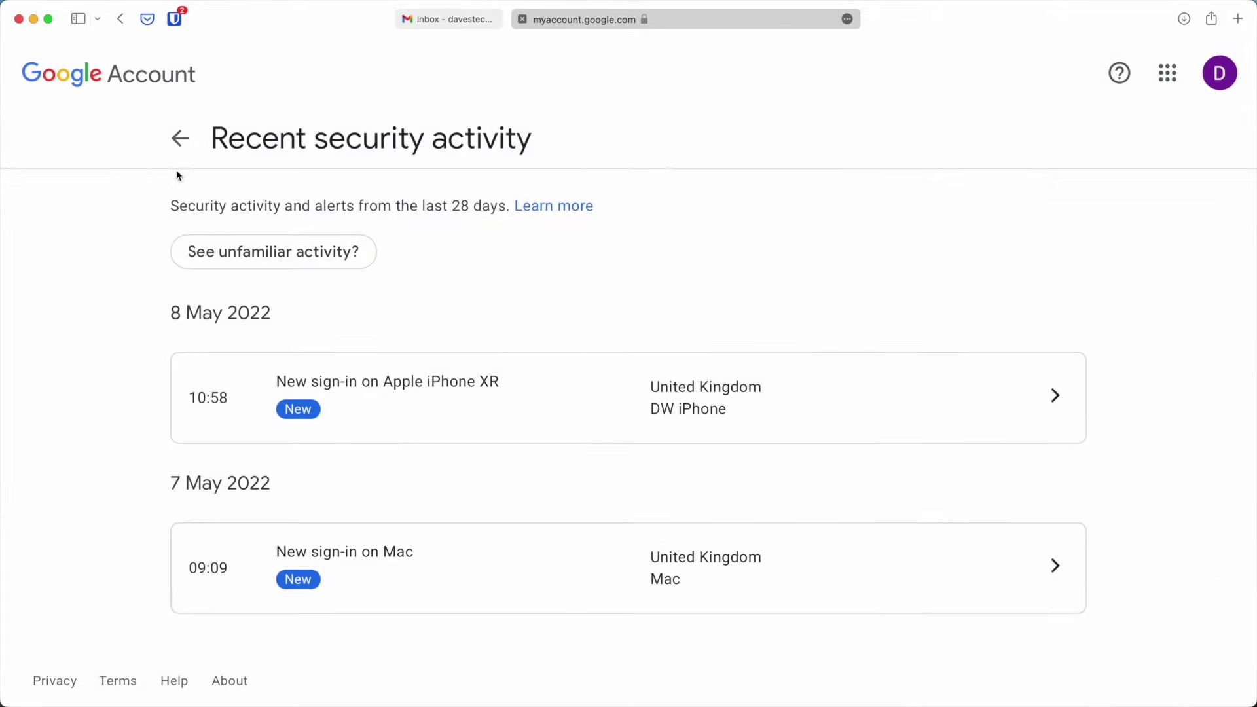
{"action": "left_click", "coordinate": [179, 138]}
{"action": "scroll", "coordinate": [751, 459], "scroll_direction": "down", "scroll_amount": 15}
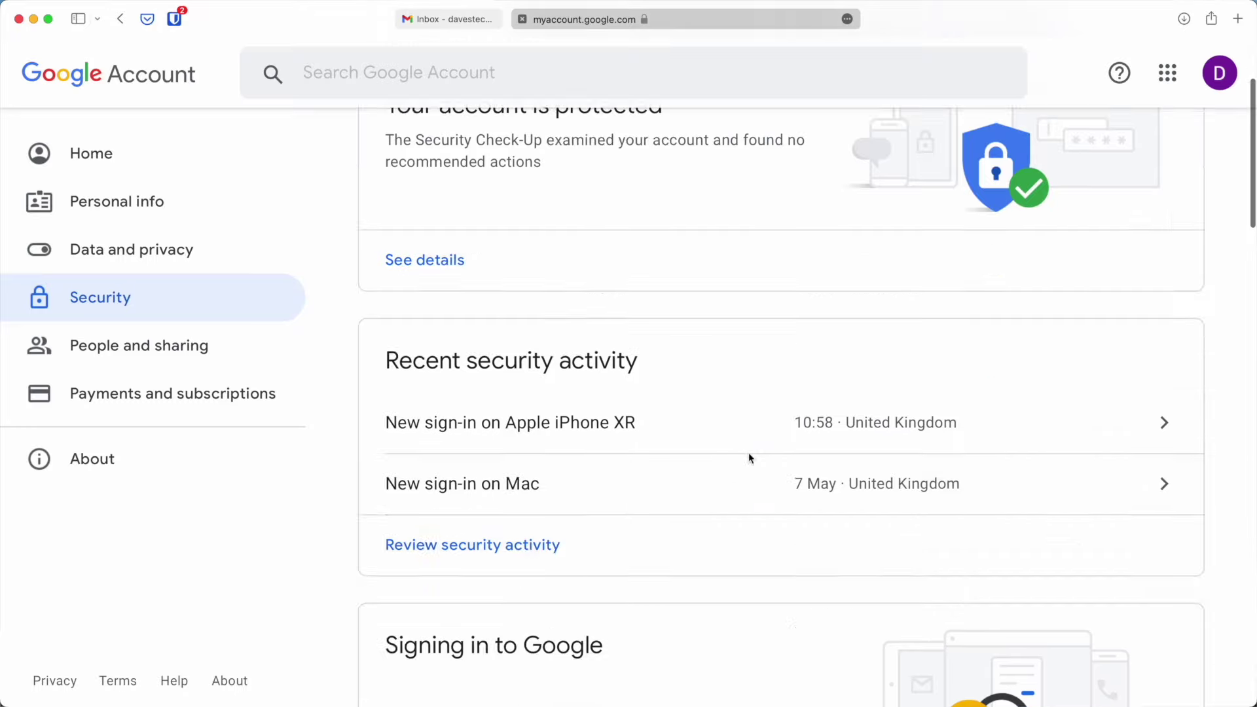
{"action": "scroll", "coordinate": [750, 459], "scroll_direction": "down", "scroll_amount": 4}
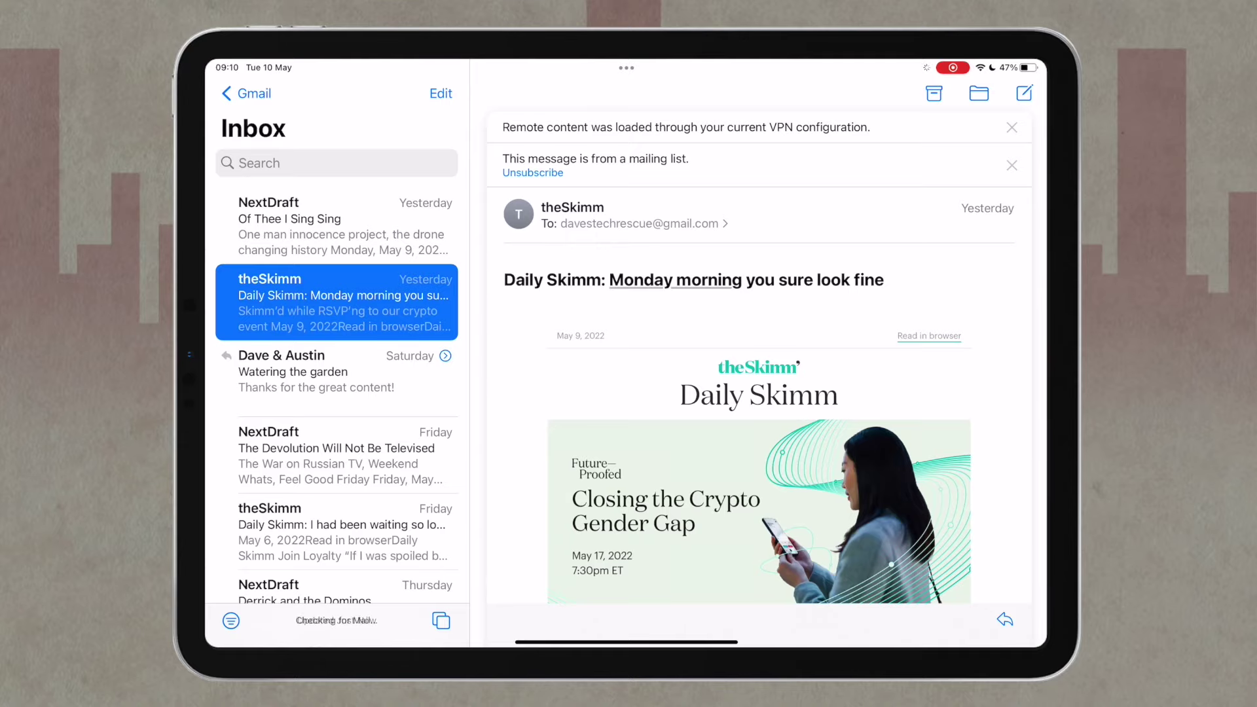
Step: Switch to the iPad's Settings and delete the Gmail account from the Mail accounts, confirming the removal
{"action": "left_click_drag", "start_coordinate": [627, 643], "coordinate": [627, 393]}
{"action": "left_click", "coordinate": [824, 601]}
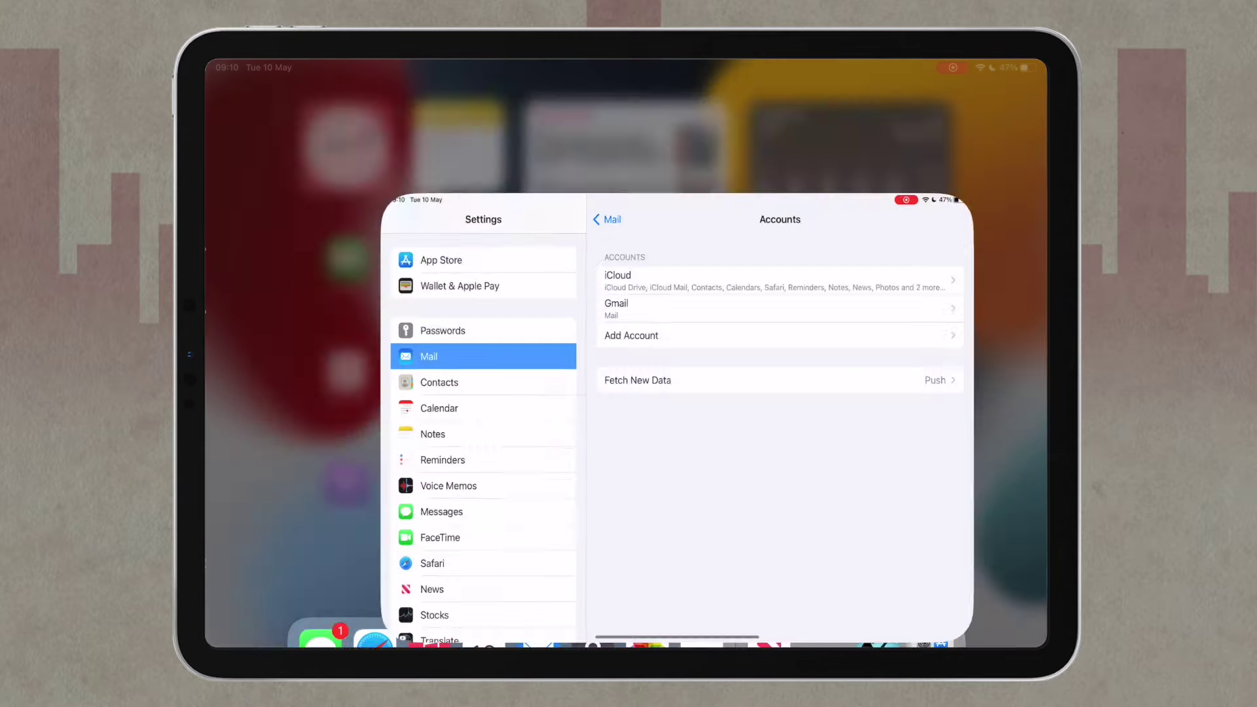
{"action": "left_click", "coordinate": [766, 210]}
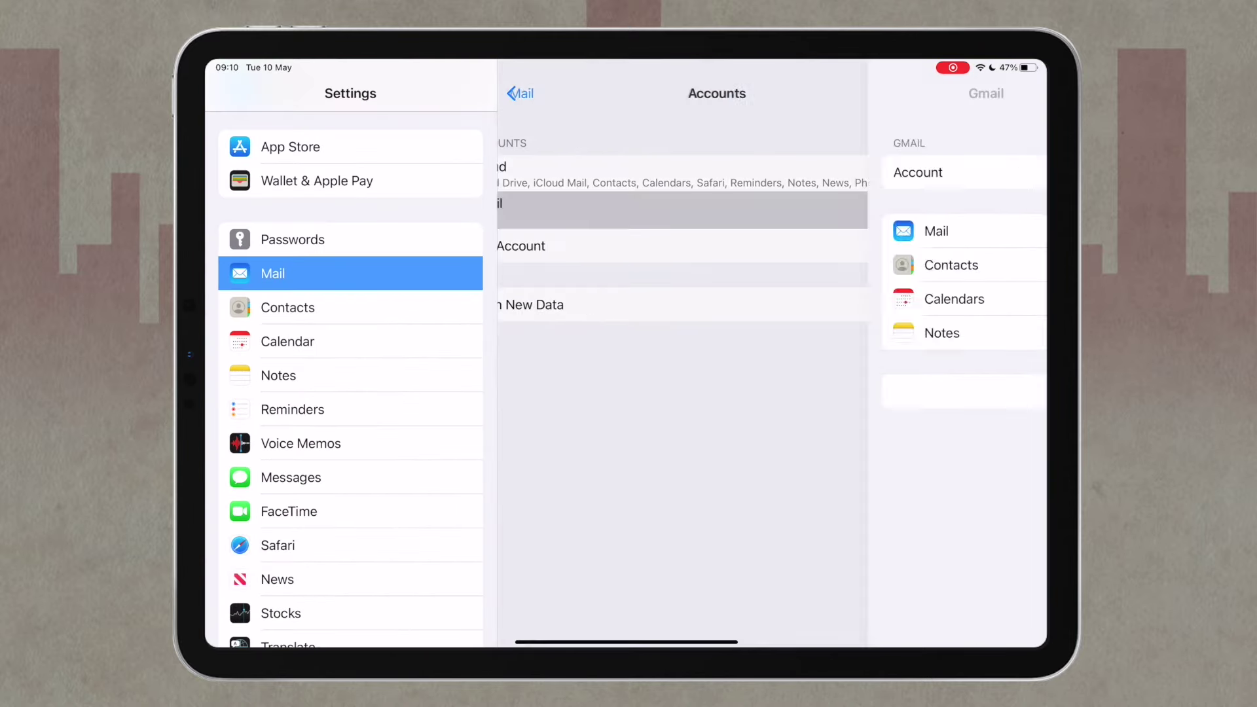
{"action": "left_click", "coordinate": [773, 391]}
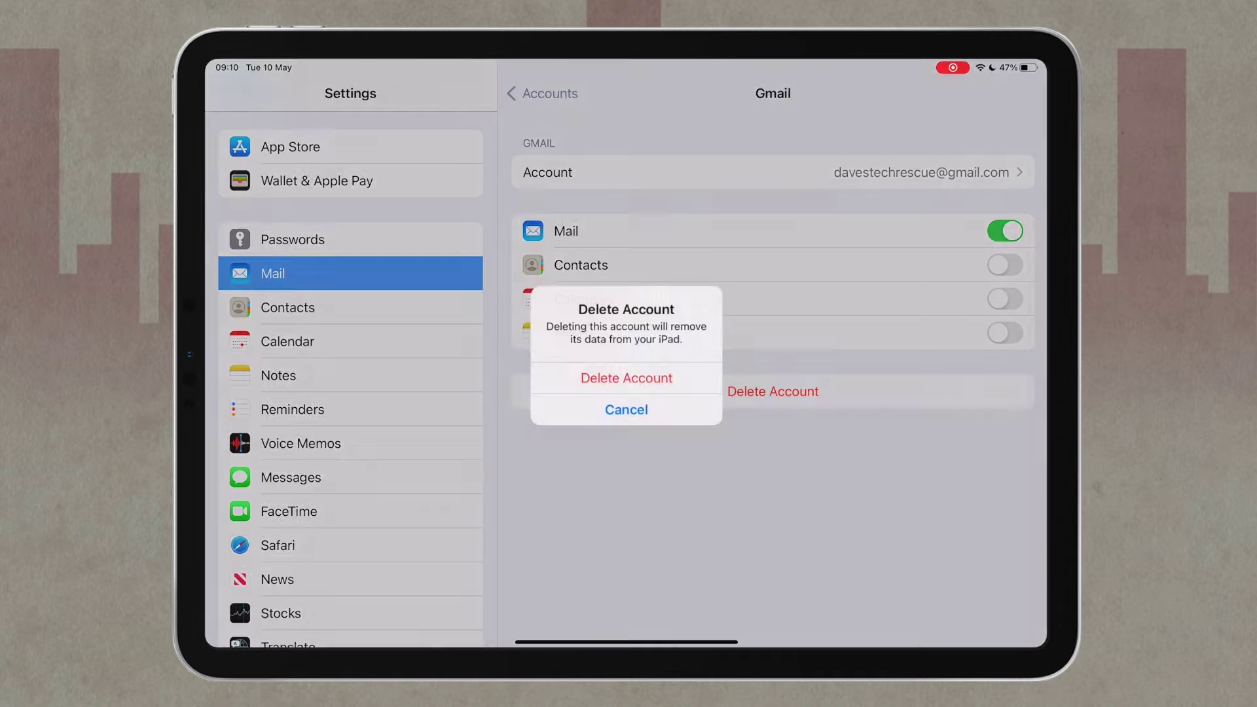
{"action": "left_click", "coordinate": [626, 377]}
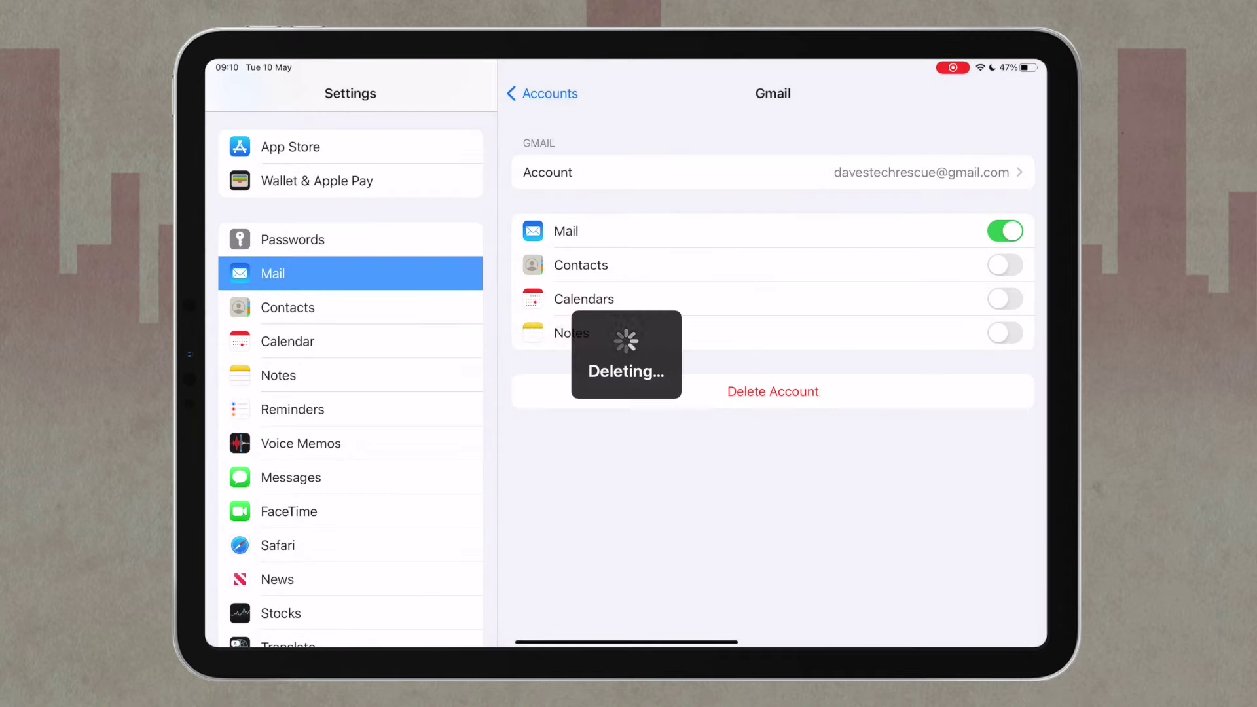
Step: Start adding a Google account to the iPad's Mail accounts and allow Settings to sign in through google.com
{"action": "left_click", "coordinate": [561, 209]}
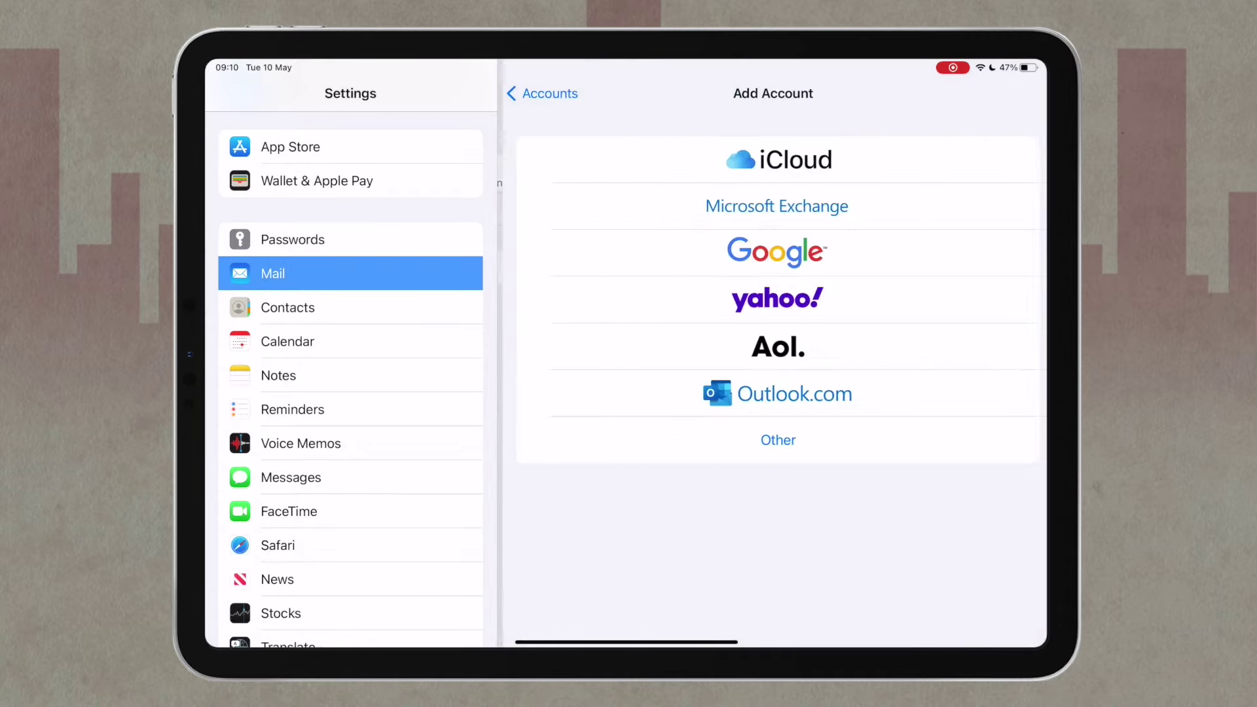
{"action": "left_click", "coordinate": [773, 252]}
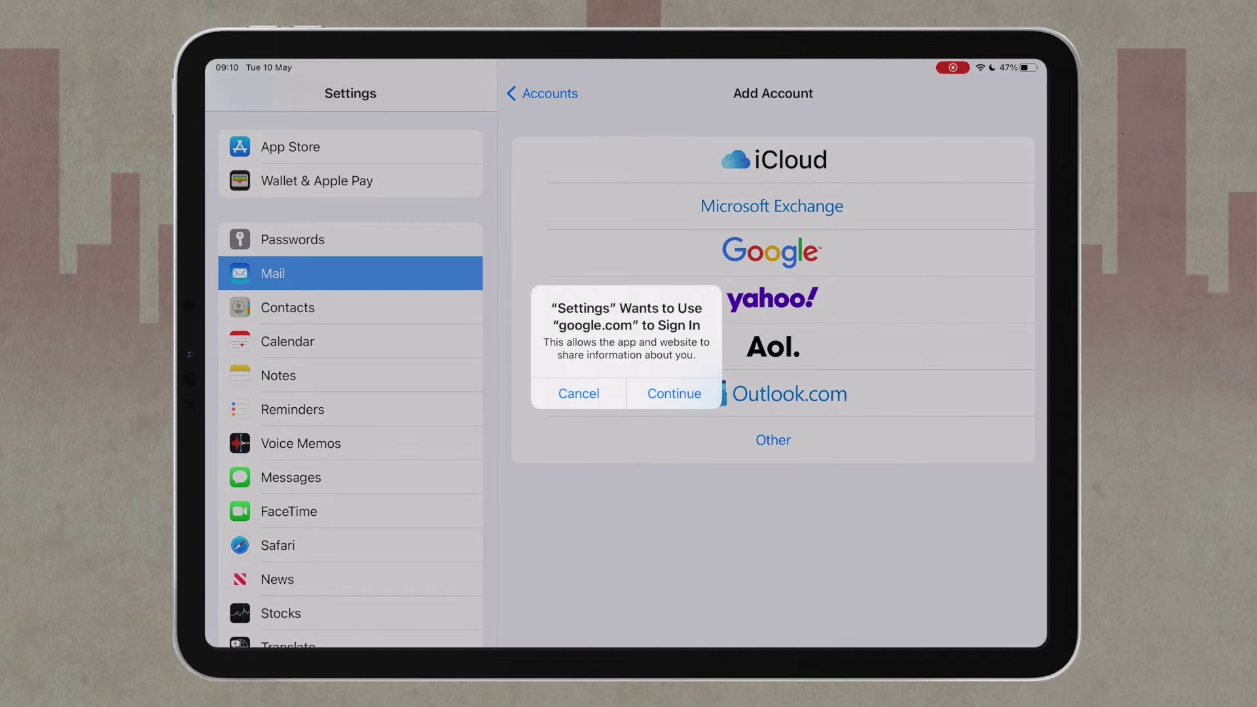
{"action": "left_click", "coordinate": [675, 393]}
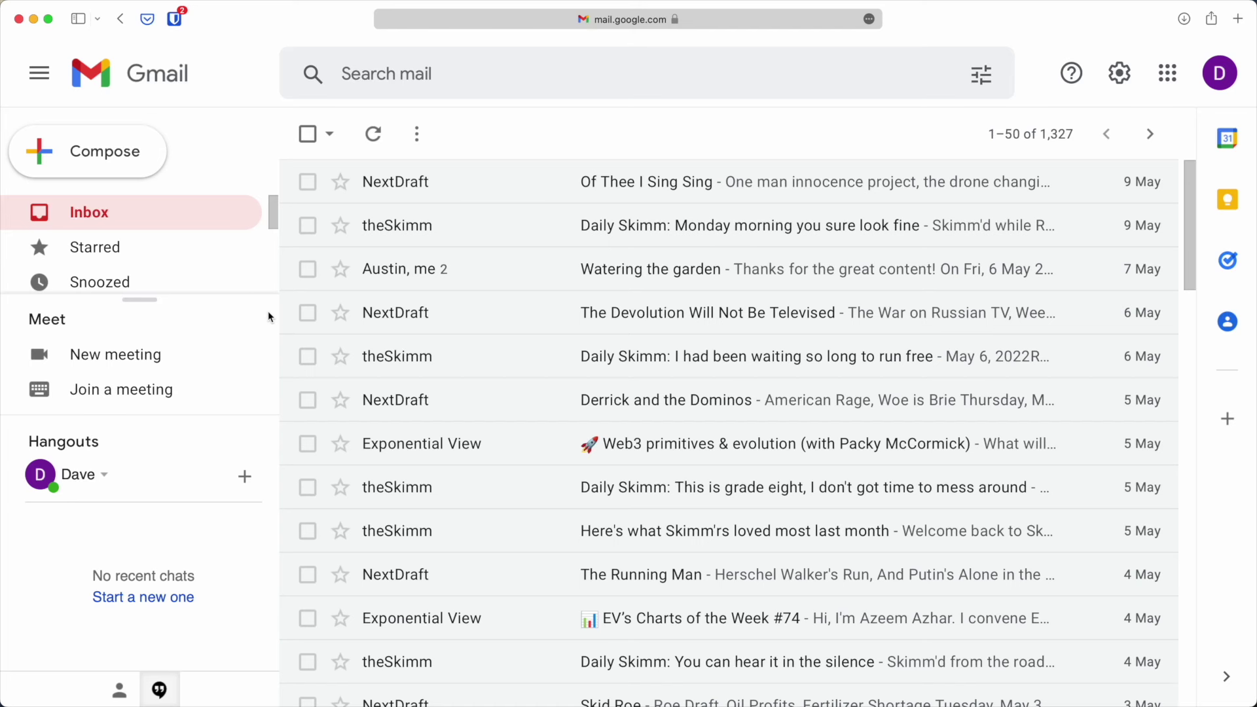
Step: Expand Gmail's hidden folders in the web mailbox and open the Bin
{"action": "scroll", "coordinate": [216, 255], "scroll_direction": "down", "scroll_amount": 1}
{"action": "scroll", "coordinate": [217, 255], "scroll_direction": "down", "scroll_amount": 3}
{"action": "left_click", "coordinate": [116, 279]}
{"action": "scroll", "coordinate": [116, 280], "scroll_direction": "down", "scroll_amount": 4}
{"action": "scroll", "coordinate": [116, 279], "scroll_direction": "down", "scroll_amount": 1}
{"action": "left_click", "coordinate": [93, 260]}
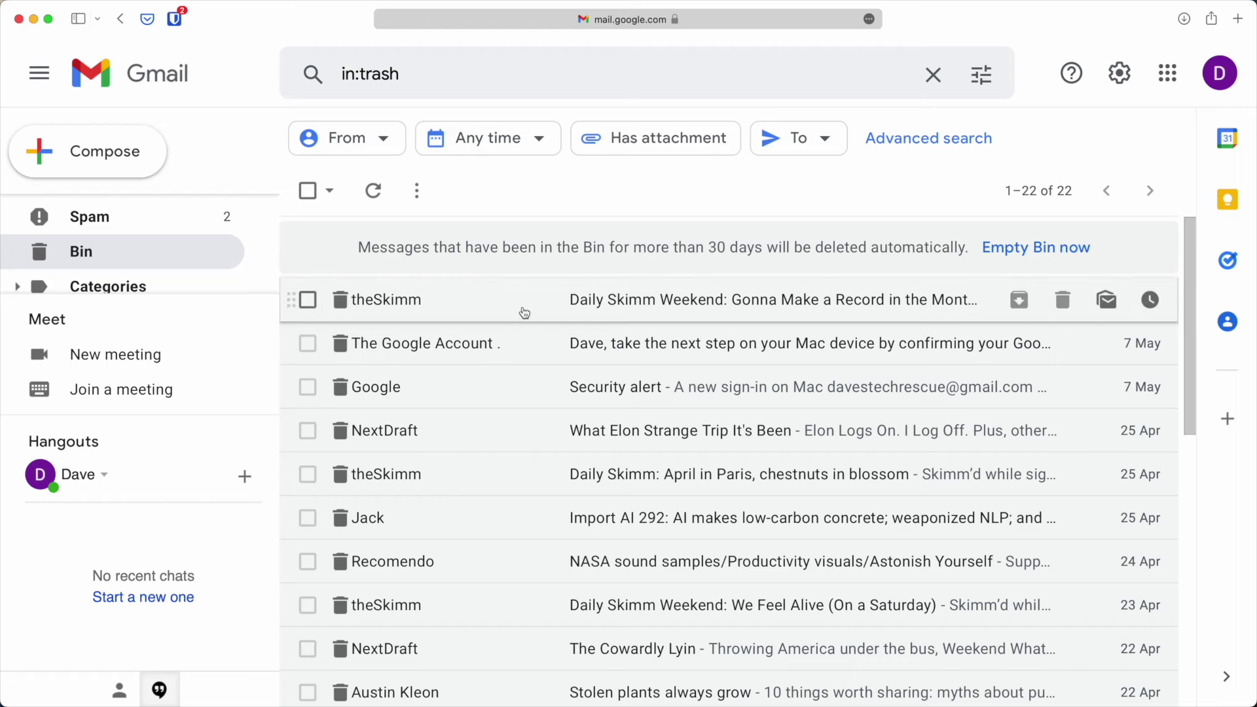
Step: Move theSkimm's message "Daily Skimm Weekend: Gonna Make a Record in the Month of May" from the Bin to the Inbox
{"action": "left_click", "coordinate": [309, 300]}
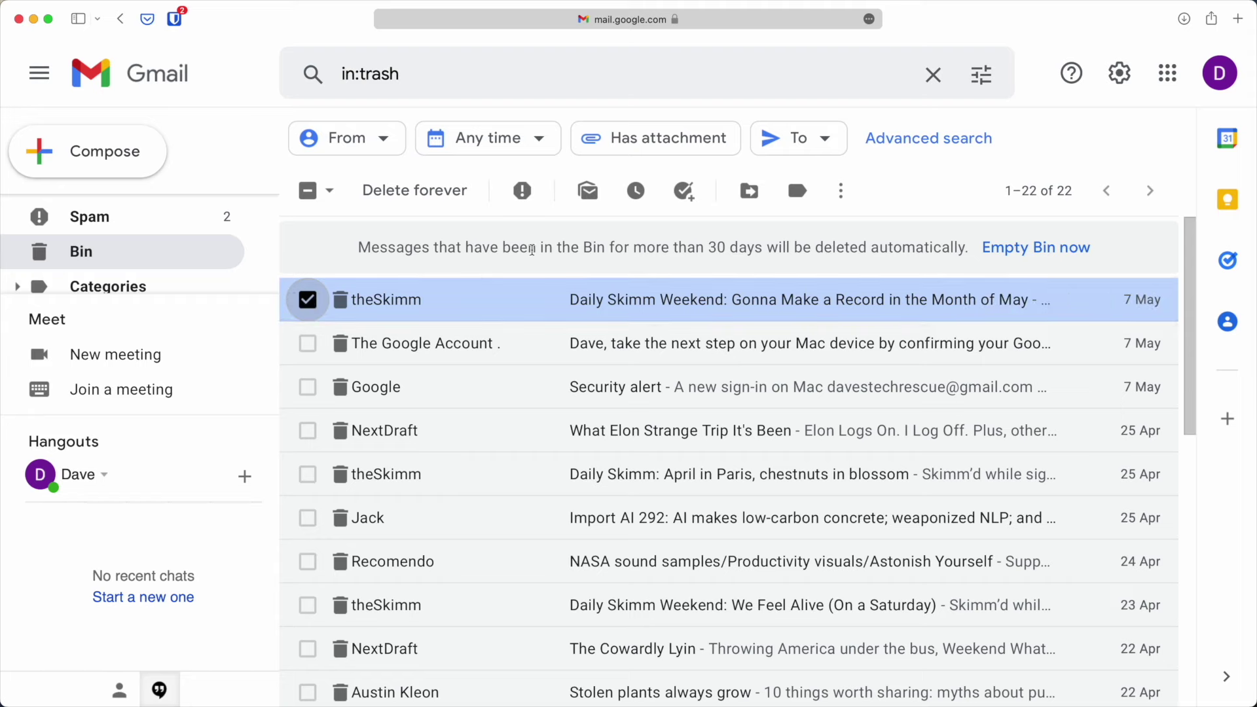
{"action": "left_click", "coordinate": [749, 192]}
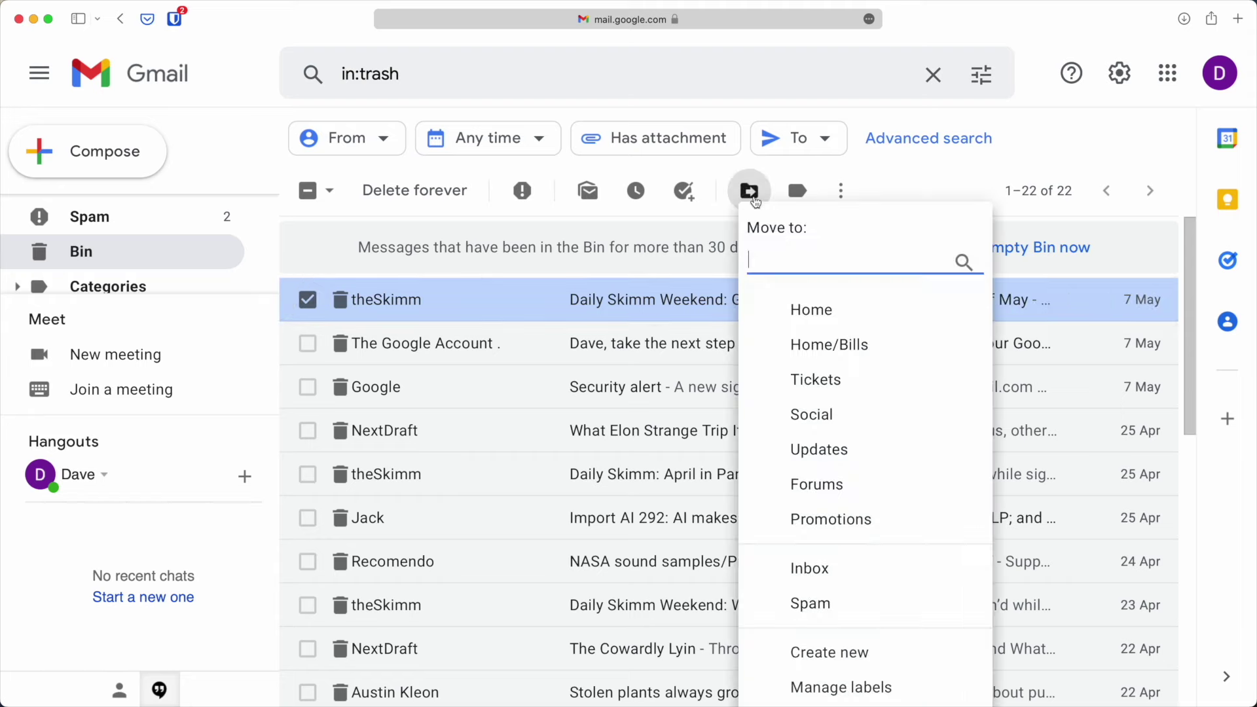
{"action": "left_click", "coordinate": [826, 569]}
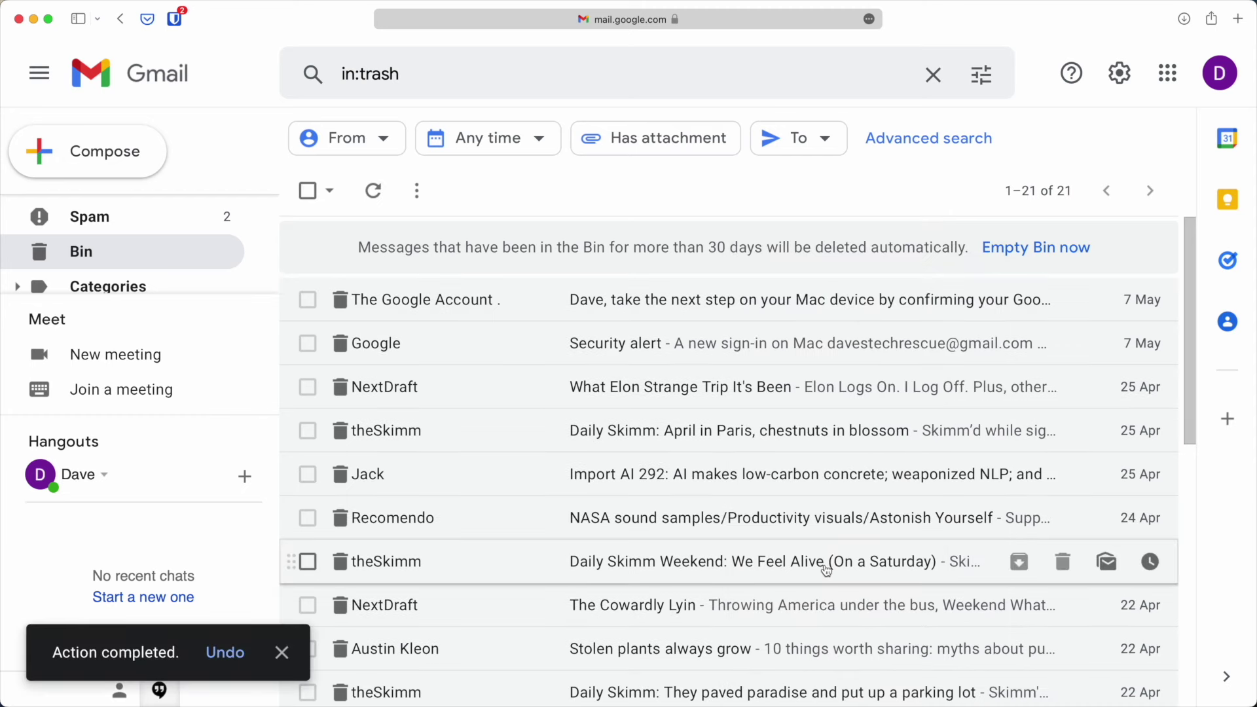
Step: Look through the remaining Bin messages and return to the Inbox to check the restored email
{"action": "scroll", "coordinate": [196, 246], "scroll_direction": "down", "scroll_amount": 5}
{"action": "scroll", "coordinate": [193, 246], "scroll_direction": "up", "scroll_amount": 5}
{"action": "left_click", "coordinate": [157, 218]}
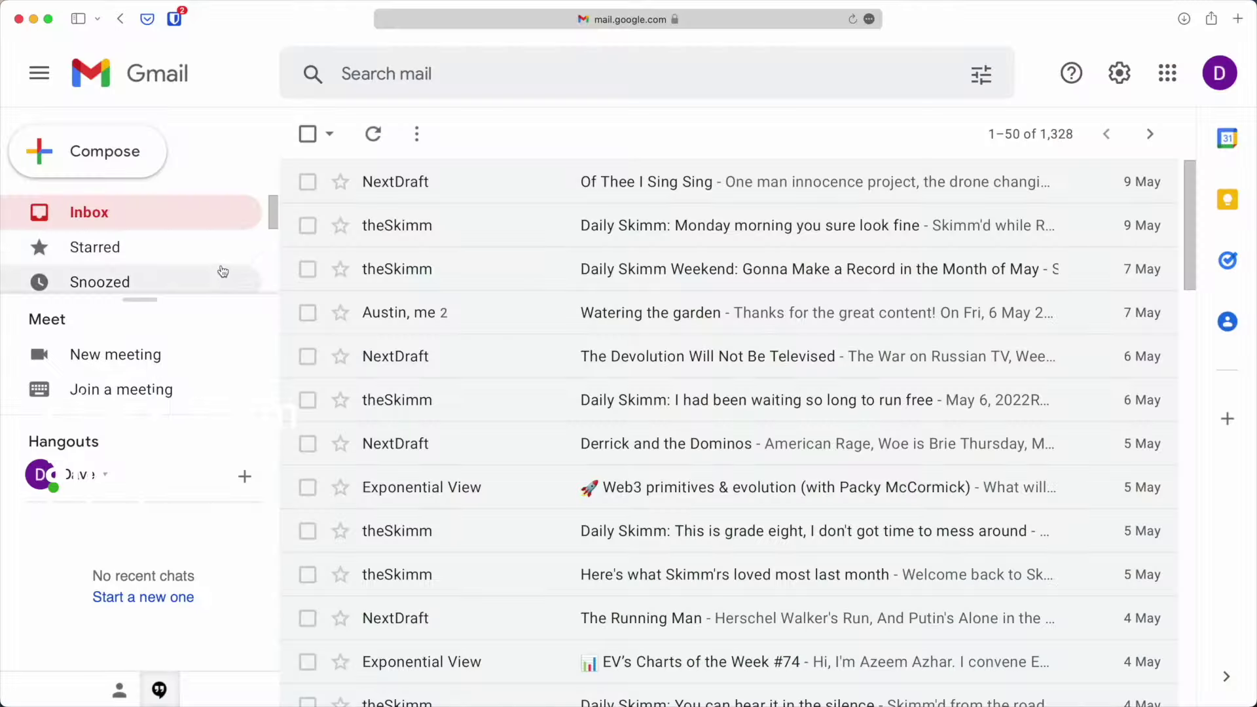
Step: Open the Spam folder and mark the message "Import AI 293: Generative humans" as not spam
{"action": "scroll", "coordinate": [223, 271], "scroll_direction": "down", "scroll_amount": 4}
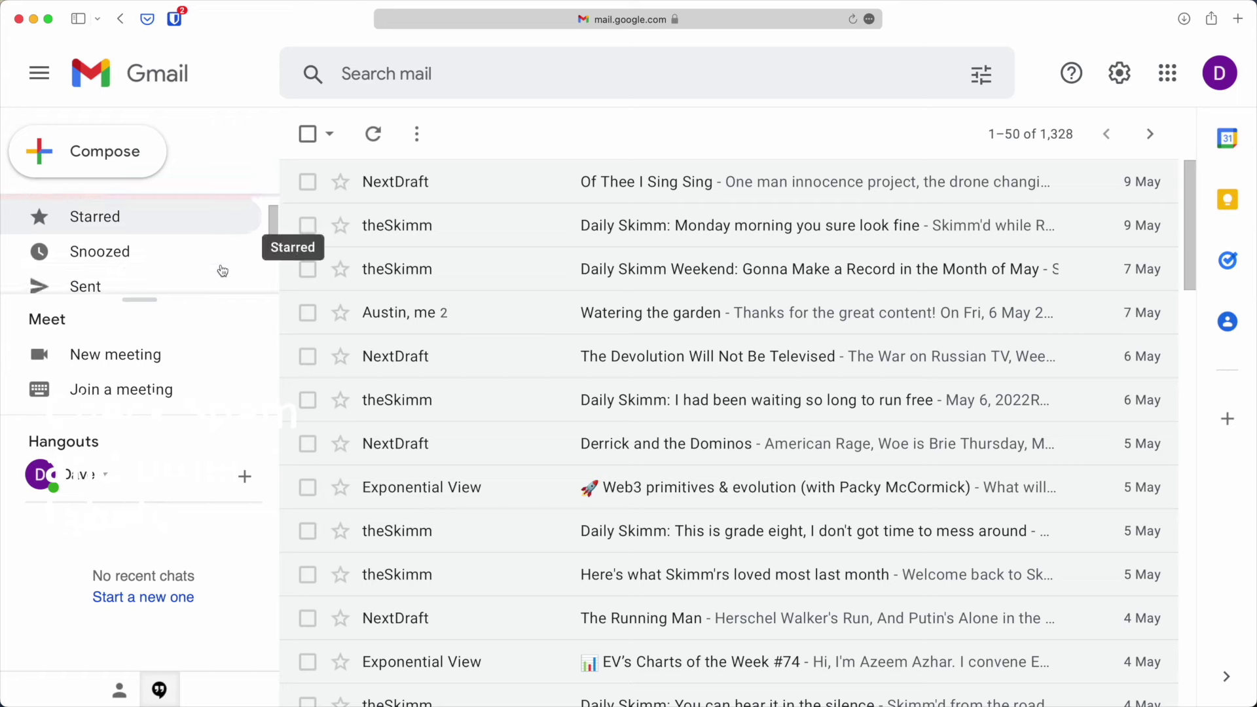
{"action": "scroll", "coordinate": [220, 270], "scroll_direction": "down", "scroll_amount": 1}
{"action": "left_click", "coordinate": [135, 280]}
{"action": "scroll", "coordinate": [135, 282], "scroll_direction": "down", "scroll_amount": 3}
{"action": "scroll", "coordinate": [136, 282], "scroll_direction": "down", "scroll_amount": 2}
{"action": "left_click", "coordinate": [121, 260]}
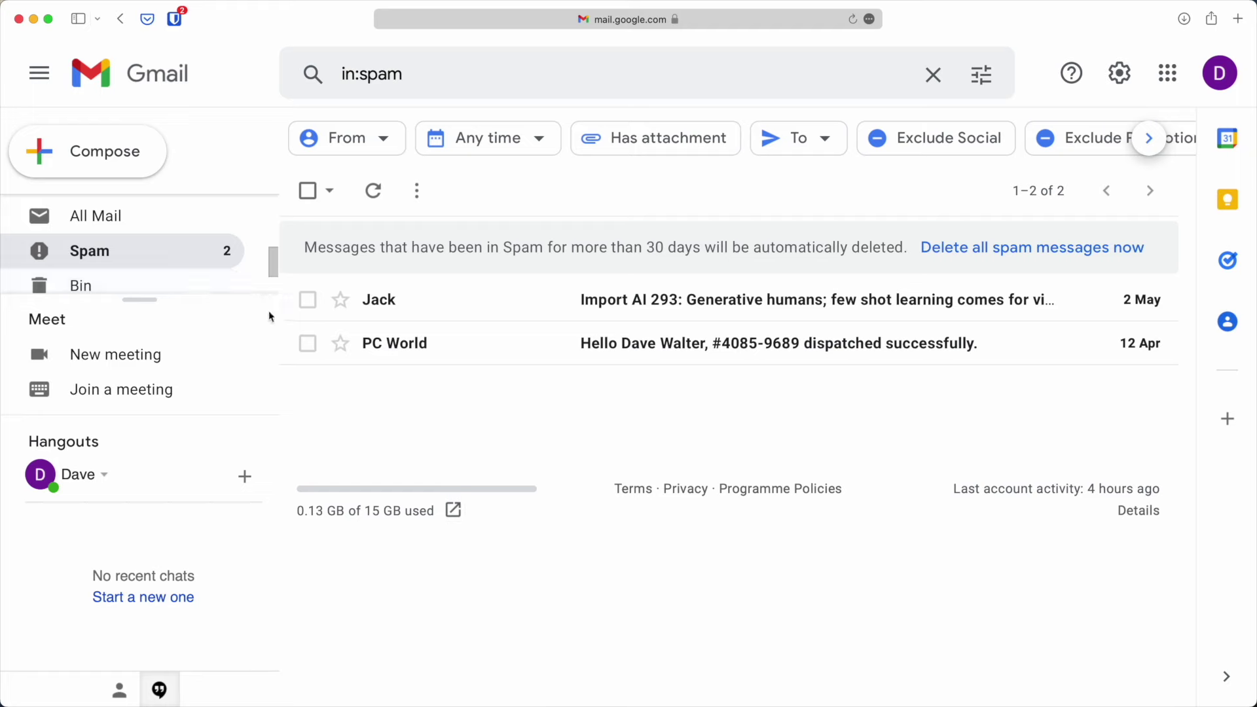
{"action": "left_click", "coordinate": [309, 302]}
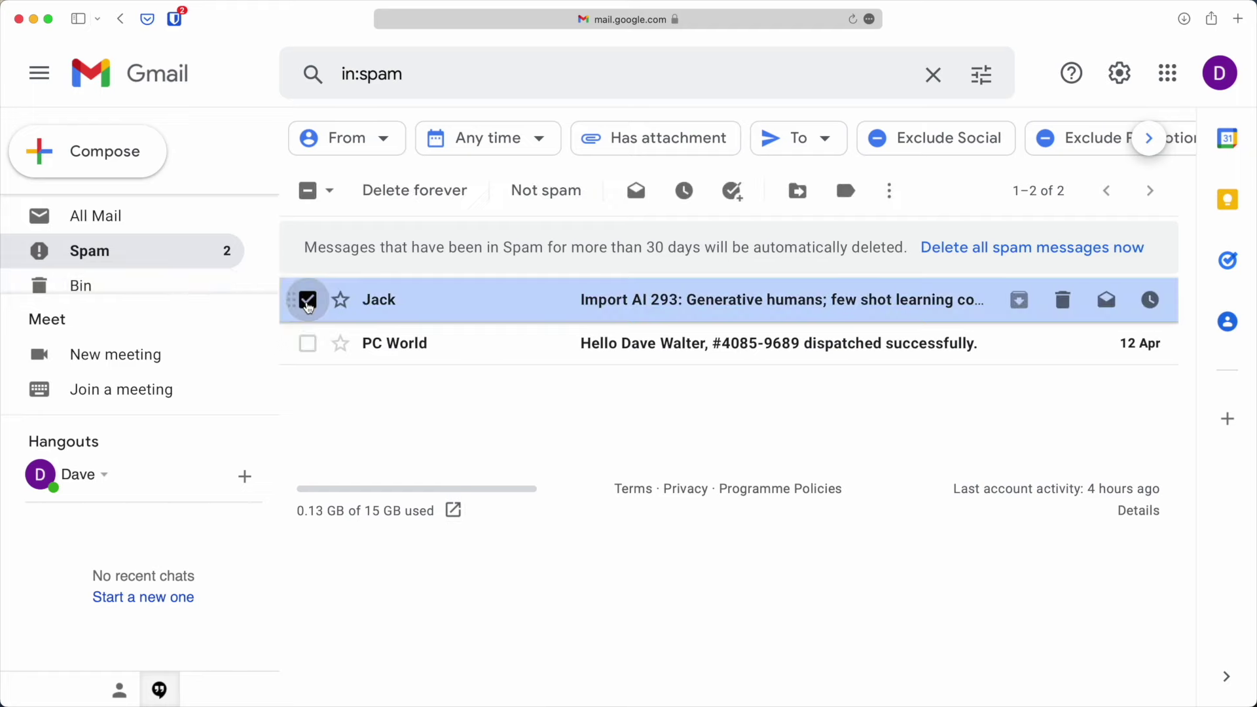
{"action": "left_click", "coordinate": [556, 205]}
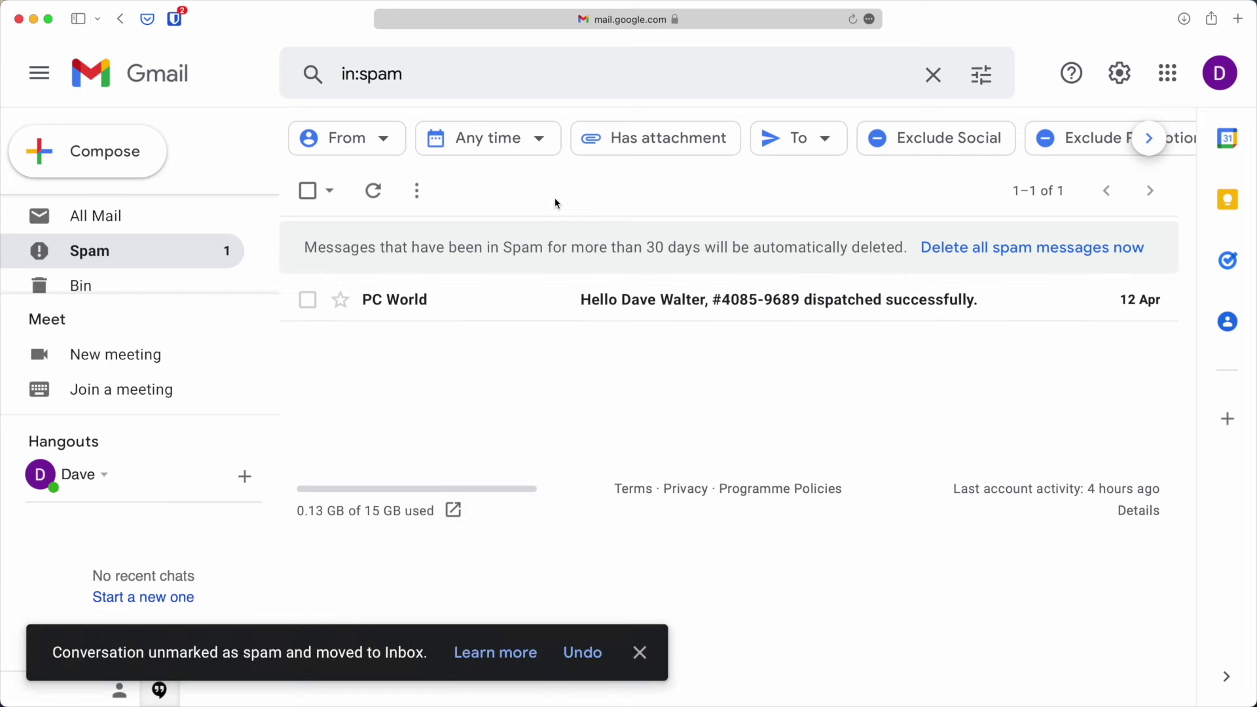
Step: Open the Inbox and locate the recovered "Import AI 293" message among the emails from 2 May
{"action": "scroll", "coordinate": [191, 239], "scroll_direction": "up", "scroll_amount": 5}
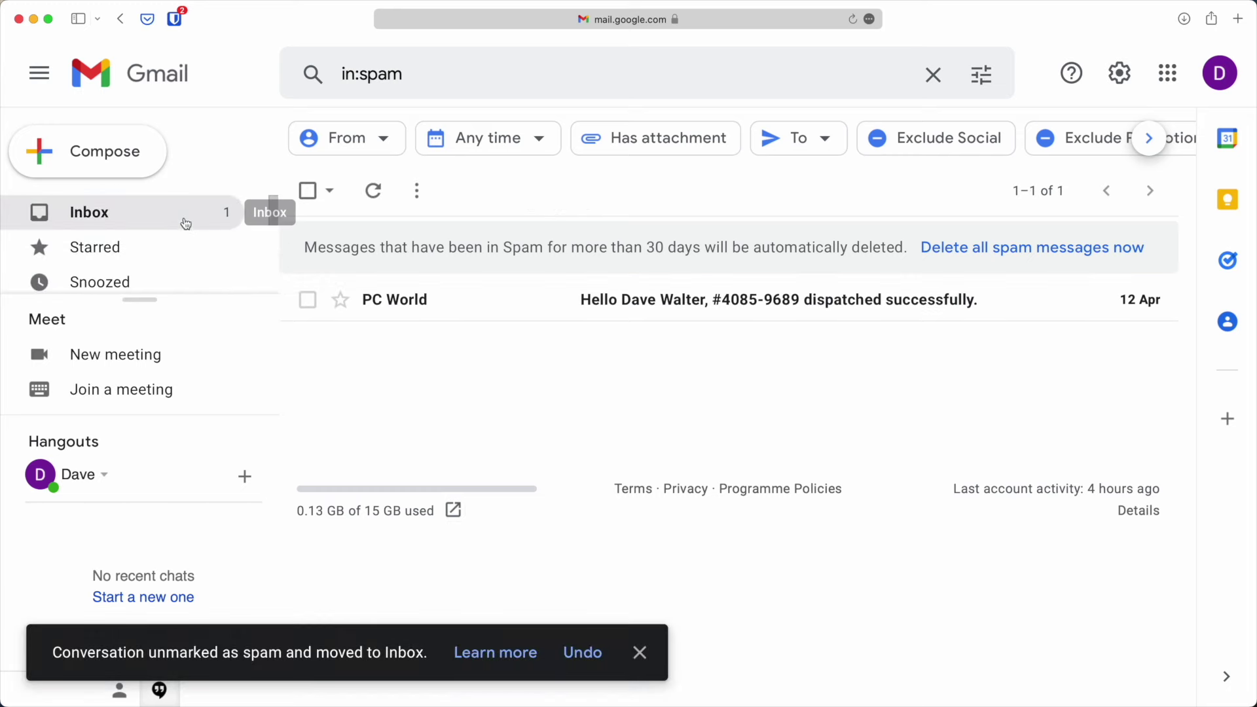
{"action": "left_click", "coordinate": [186, 224]}
{"action": "scroll", "coordinate": [398, 308], "scroll_direction": "down", "scroll_amount": 5}
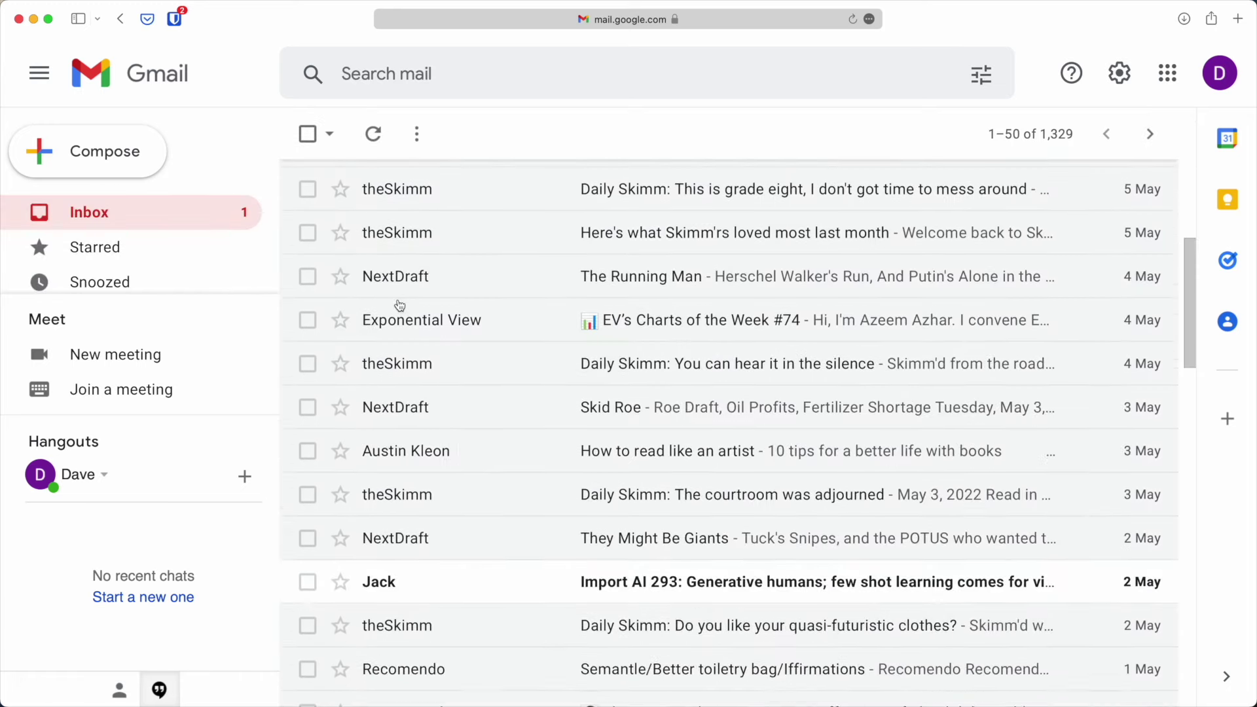
{"action": "scroll", "coordinate": [400, 304], "scroll_direction": "down", "scroll_amount": 3}
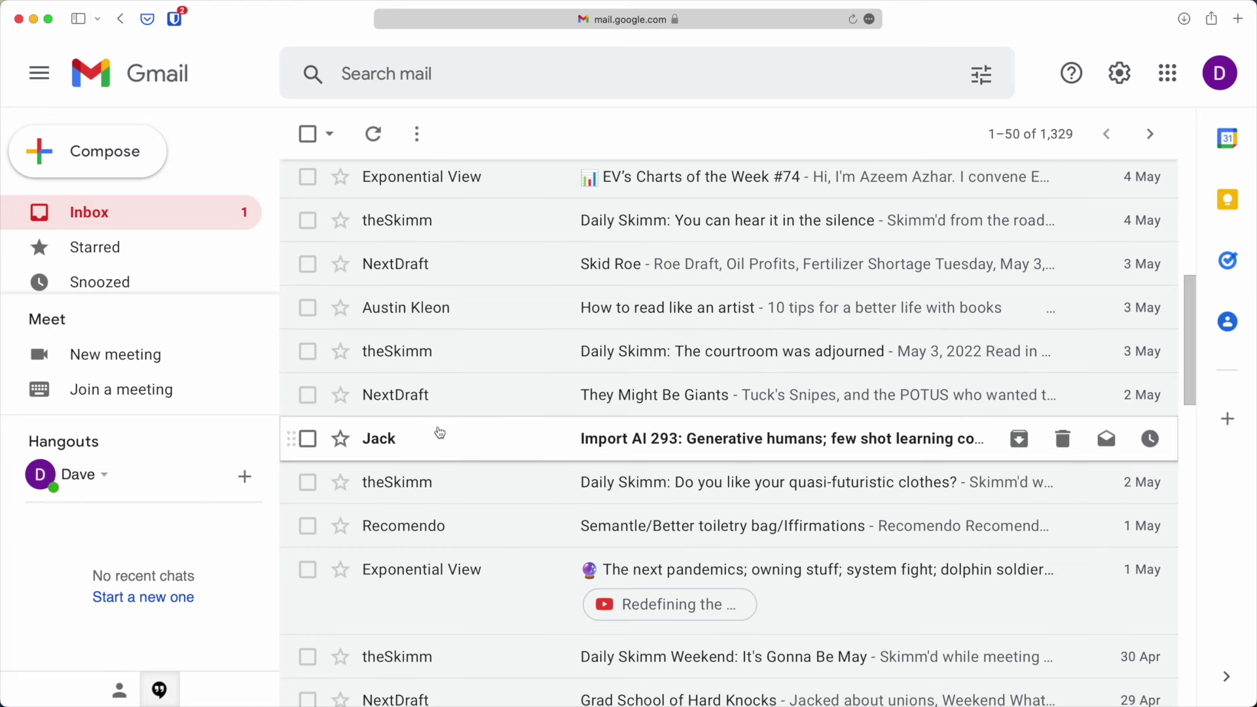
Step: Examine the mailbox's labels and folders for misplaced emails, expanding the Home label and the hidden folders
{"action": "scroll", "coordinate": [236, 280], "scroll_direction": "down", "scroll_amount": 2}
{"action": "scroll", "coordinate": [236, 280], "scroll_direction": "down", "scroll_amount": 3}
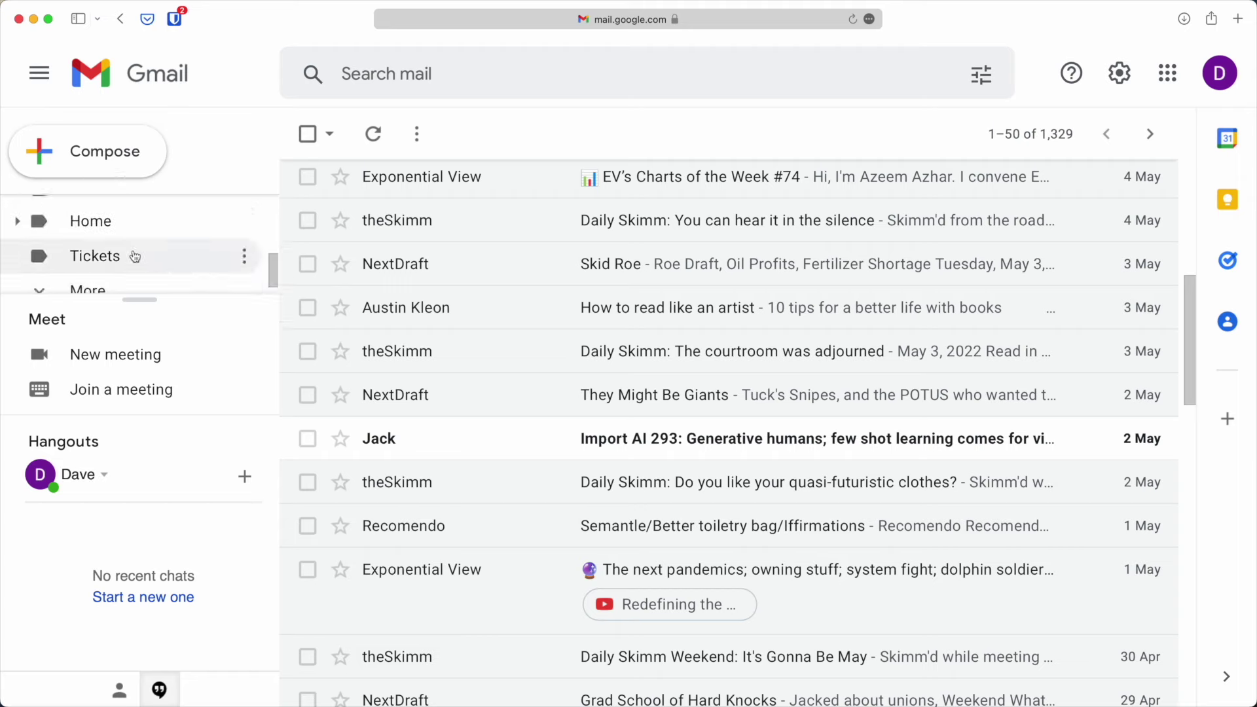
{"action": "left_click", "coordinate": [17, 223]}
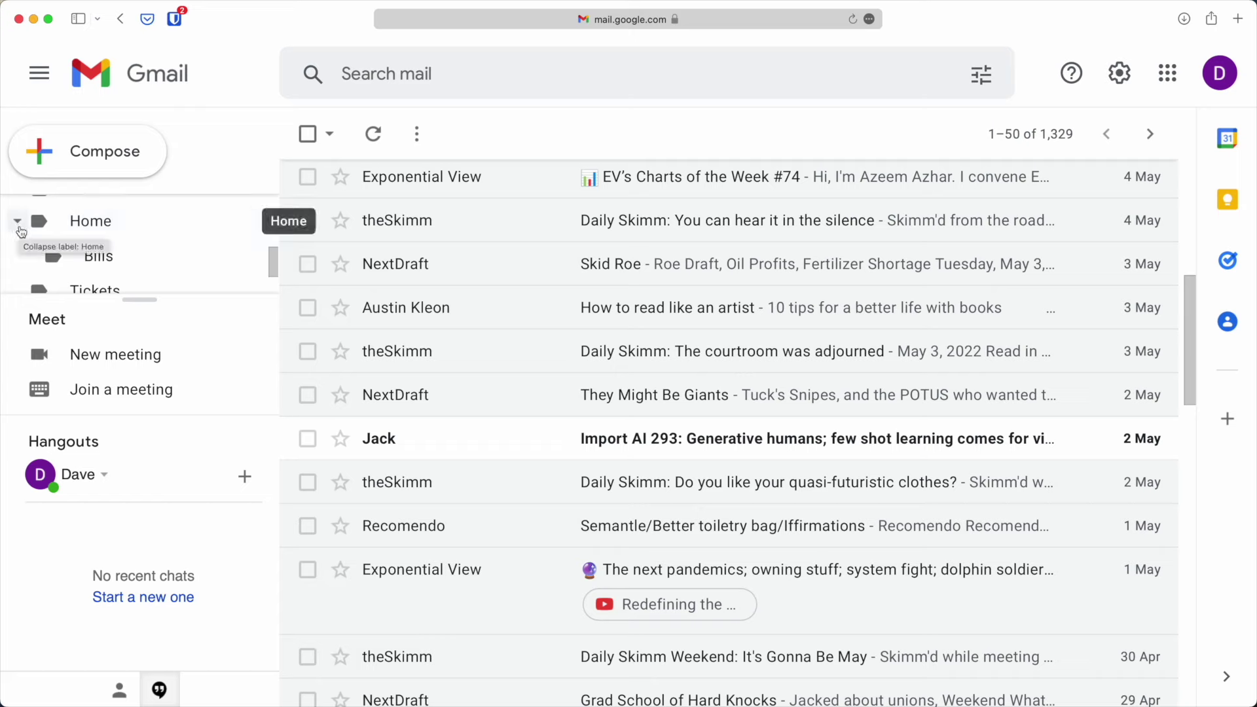
{"action": "scroll", "coordinate": [21, 232], "scroll_direction": "down", "scroll_amount": 2}
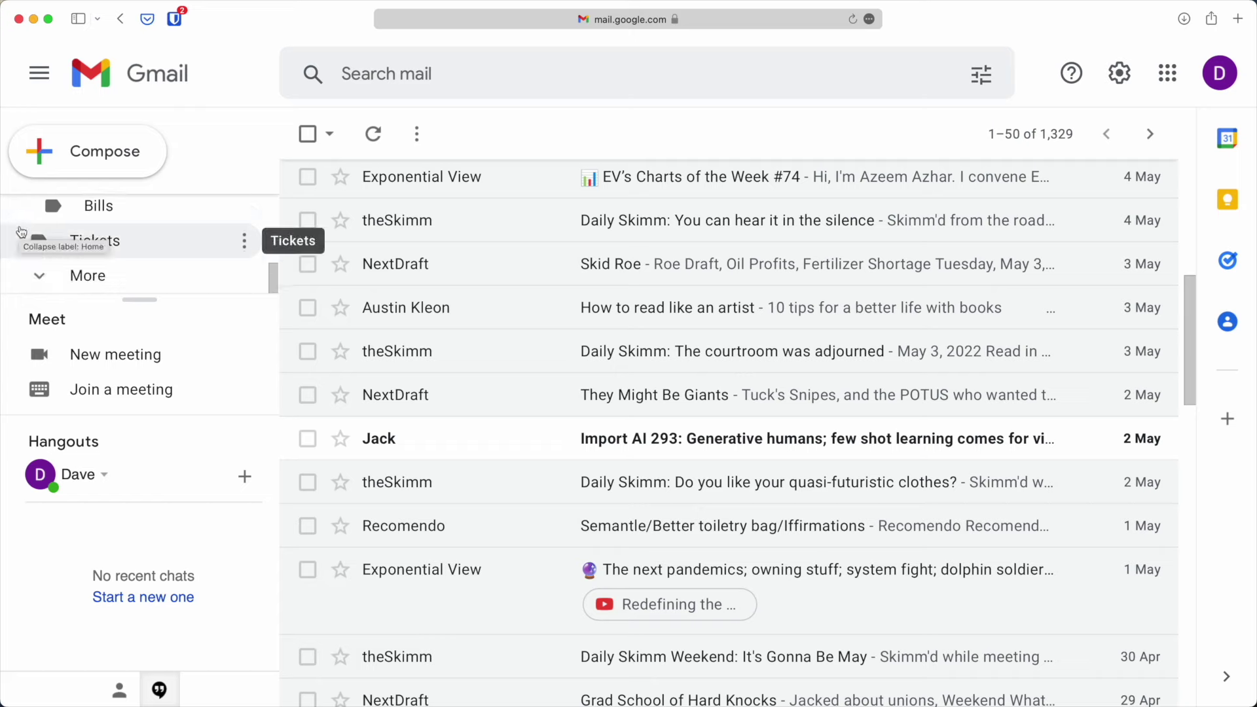
{"action": "left_click", "coordinate": [60, 276]}
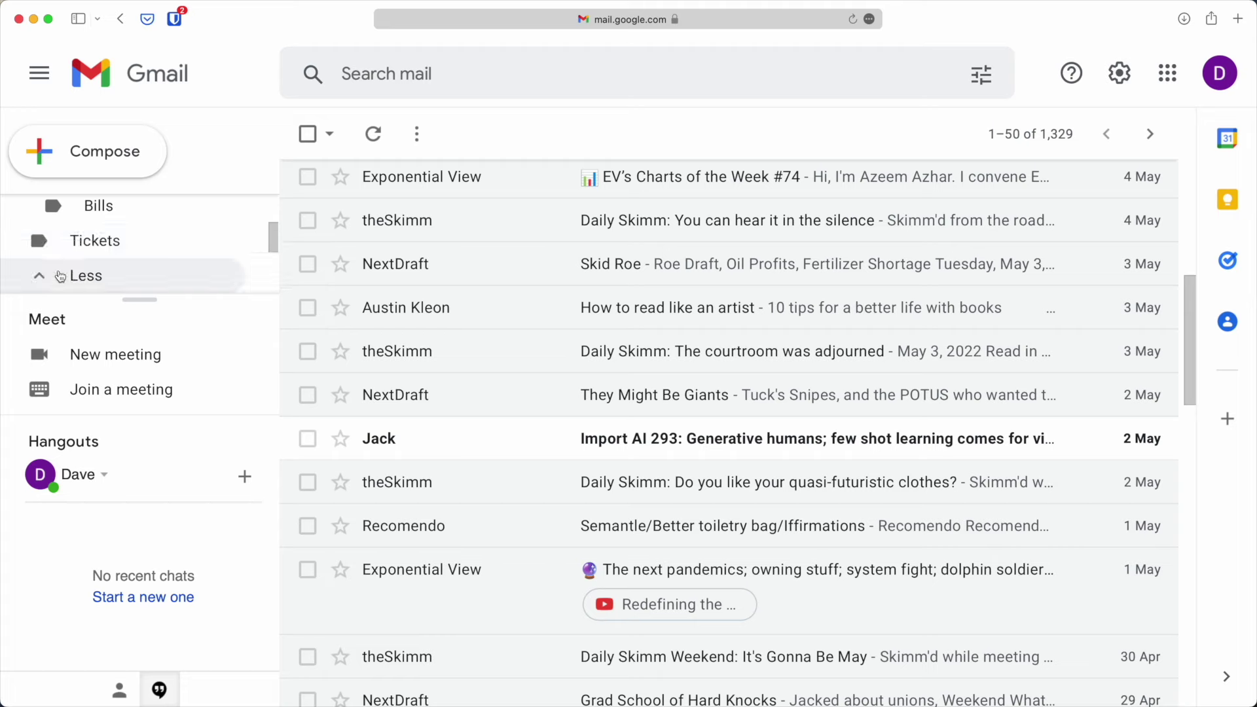
{"action": "scroll", "coordinate": [60, 276], "scroll_direction": "down", "scroll_amount": 4}
{"action": "scroll", "coordinate": [61, 276], "scroll_direction": "down", "scroll_amount": 6}
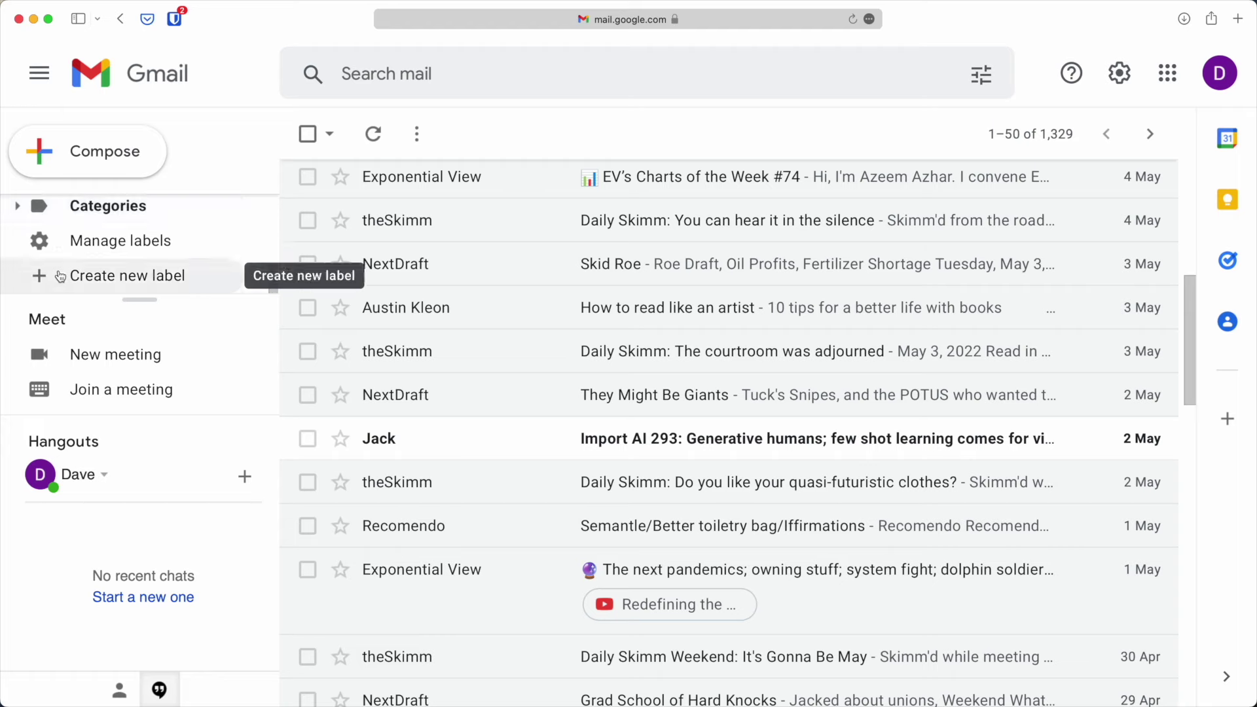
{"action": "scroll", "coordinate": [60, 276], "scroll_direction": "up", "scroll_amount": 3}
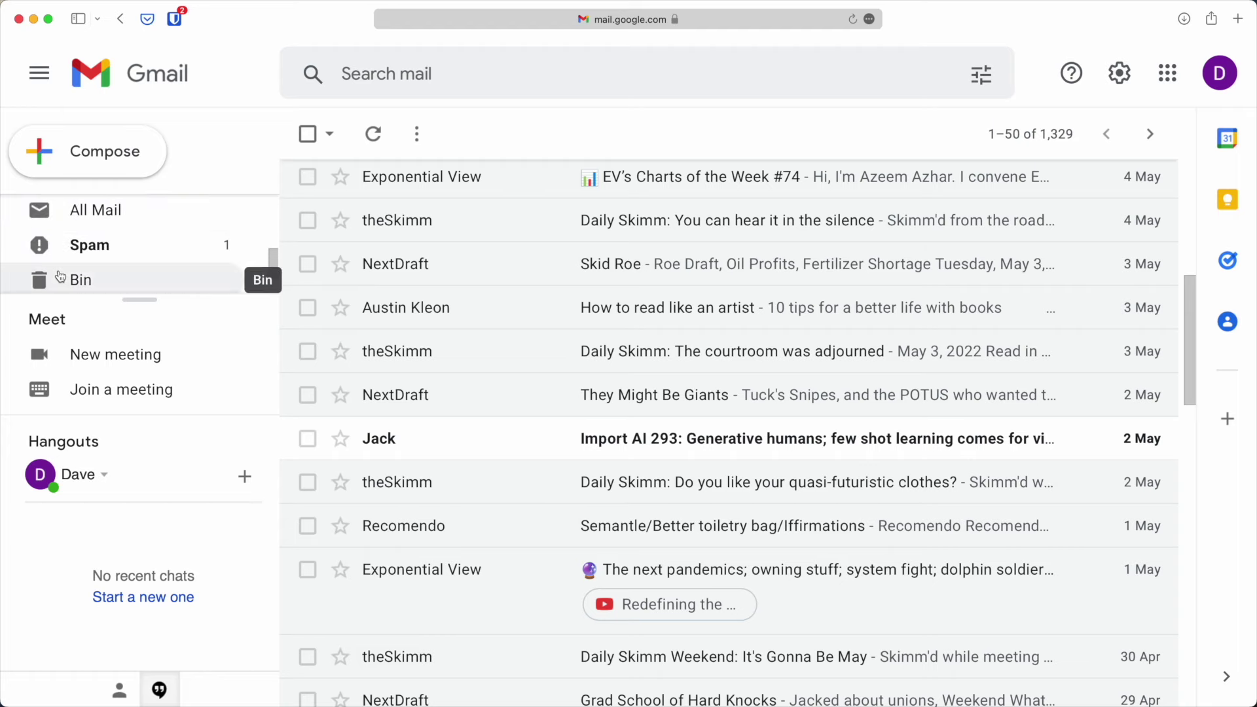
Step: Open the All Mail folder and look through its messages for the missing emails
{"action": "scroll", "coordinate": [60, 275], "scroll_direction": "up", "scroll_amount": 6}
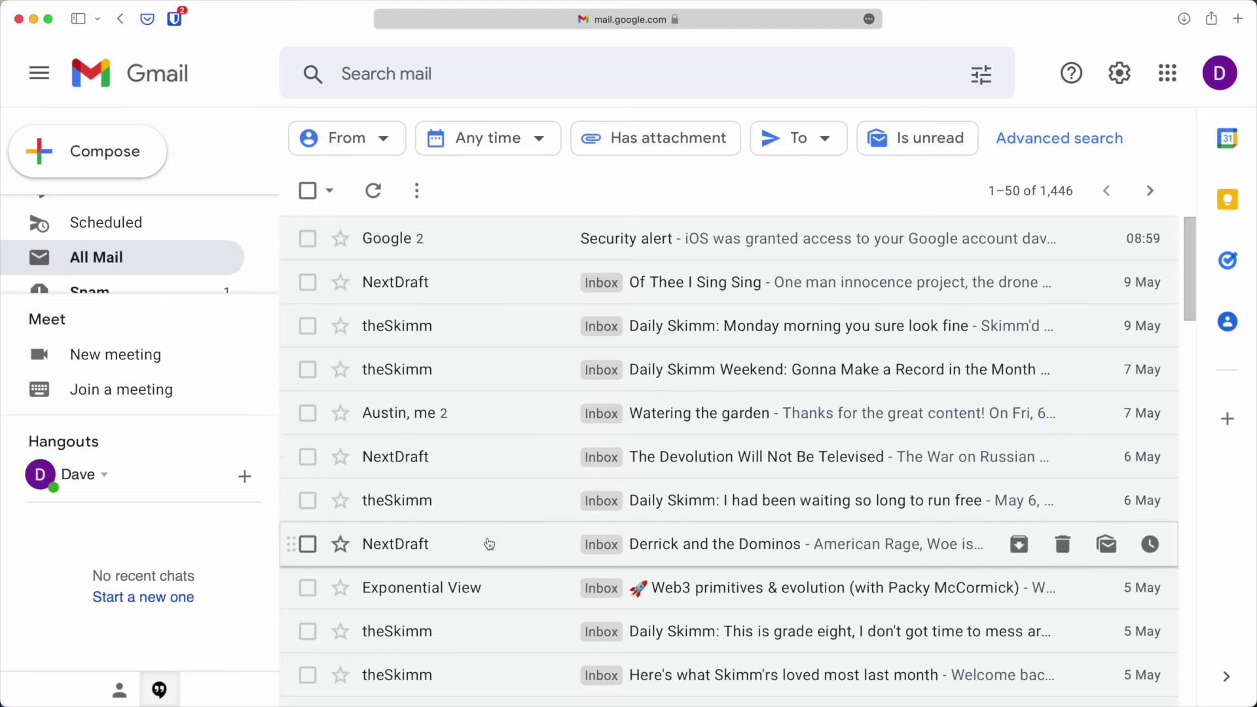
{"action": "scroll", "coordinate": [495, 573], "scroll_direction": "down", "scroll_amount": 2}
{"action": "scroll", "coordinate": [497, 572], "scroll_direction": "down", "scroll_amount": 4}
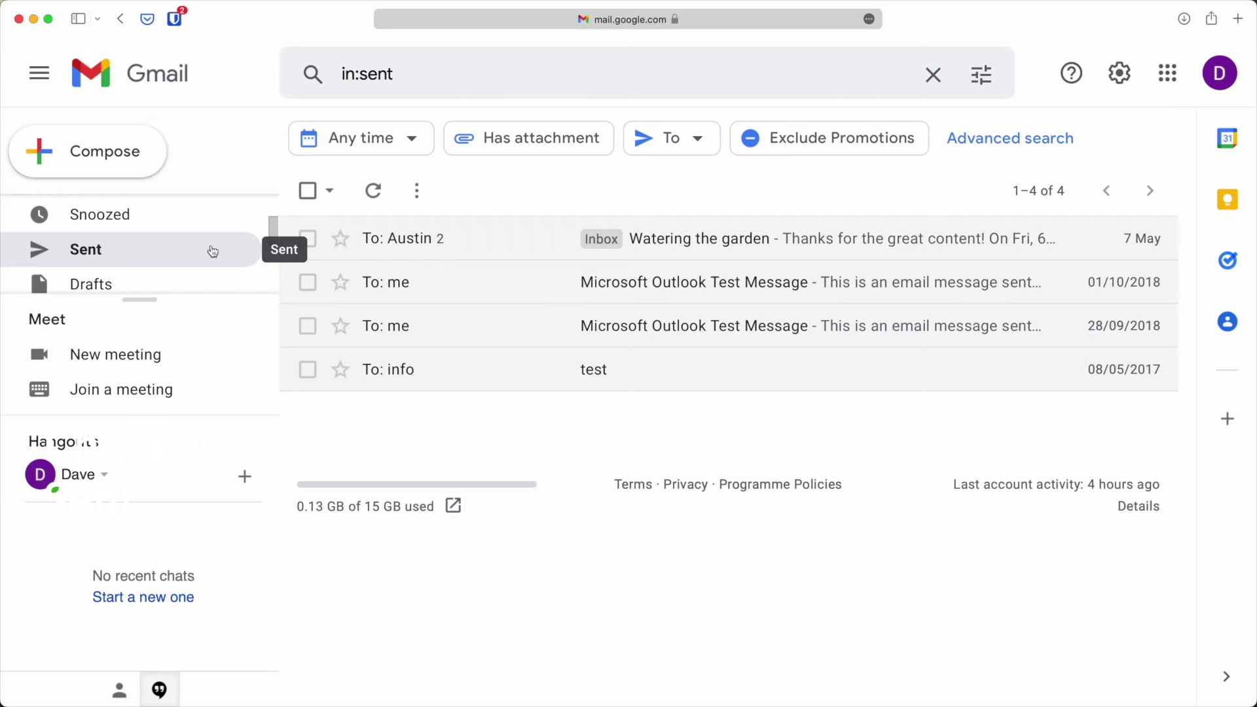
Step: Open the sent reply "Watering the garden" from the Sent folder and expand its trimmed content to read the quoted original email
{"action": "left_click", "coordinate": [530, 246]}
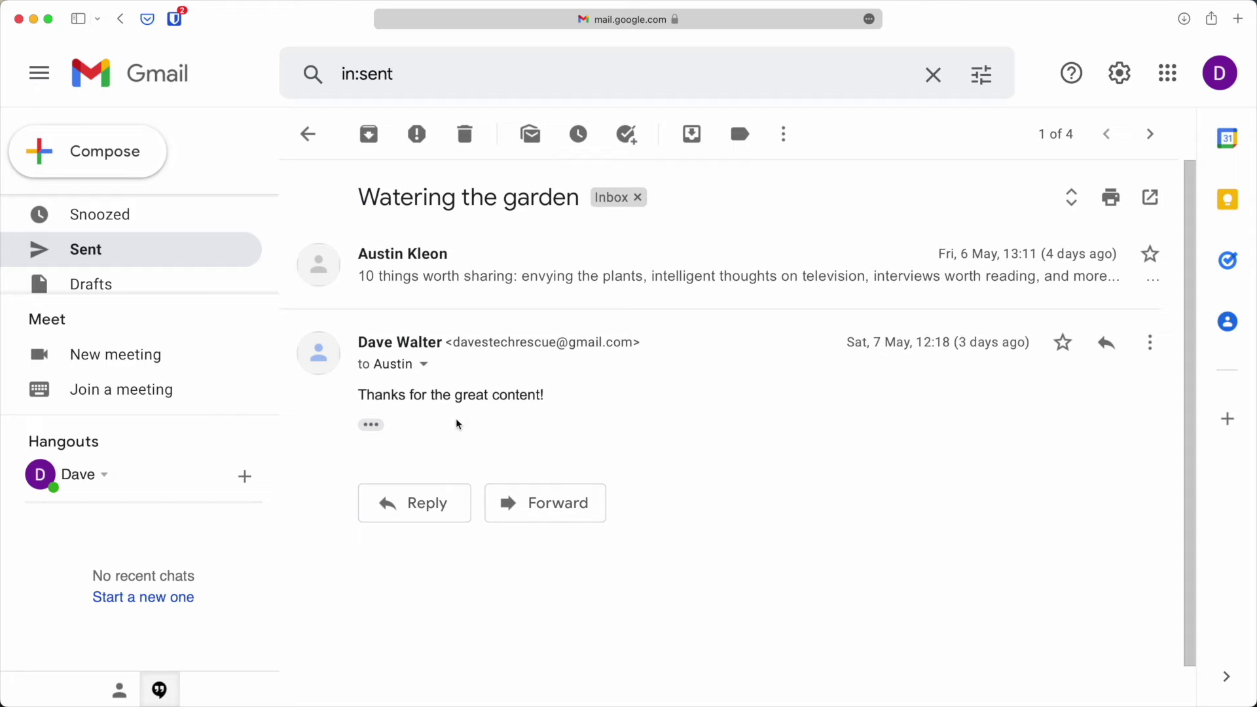
{"action": "left_click", "coordinate": [373, 427]}
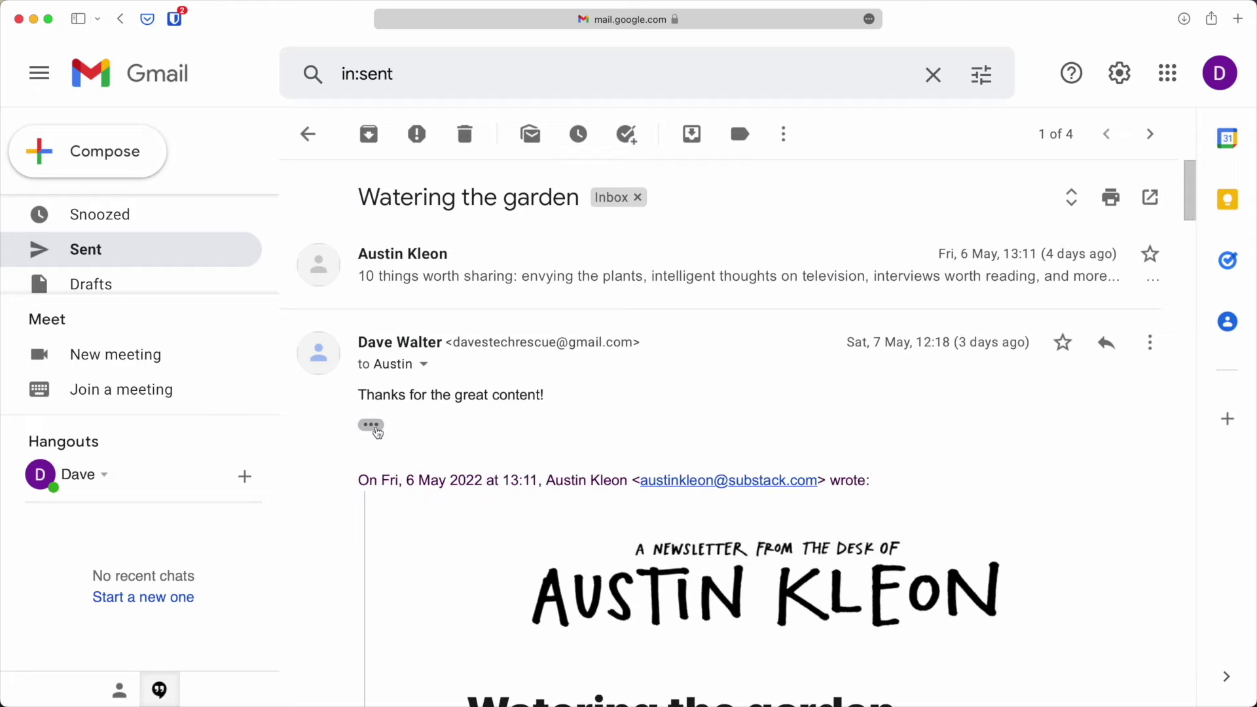
{"action": "scroll", "coordinate": [378, 431], "scroll_direction": "down", "scroll_amount": 5}
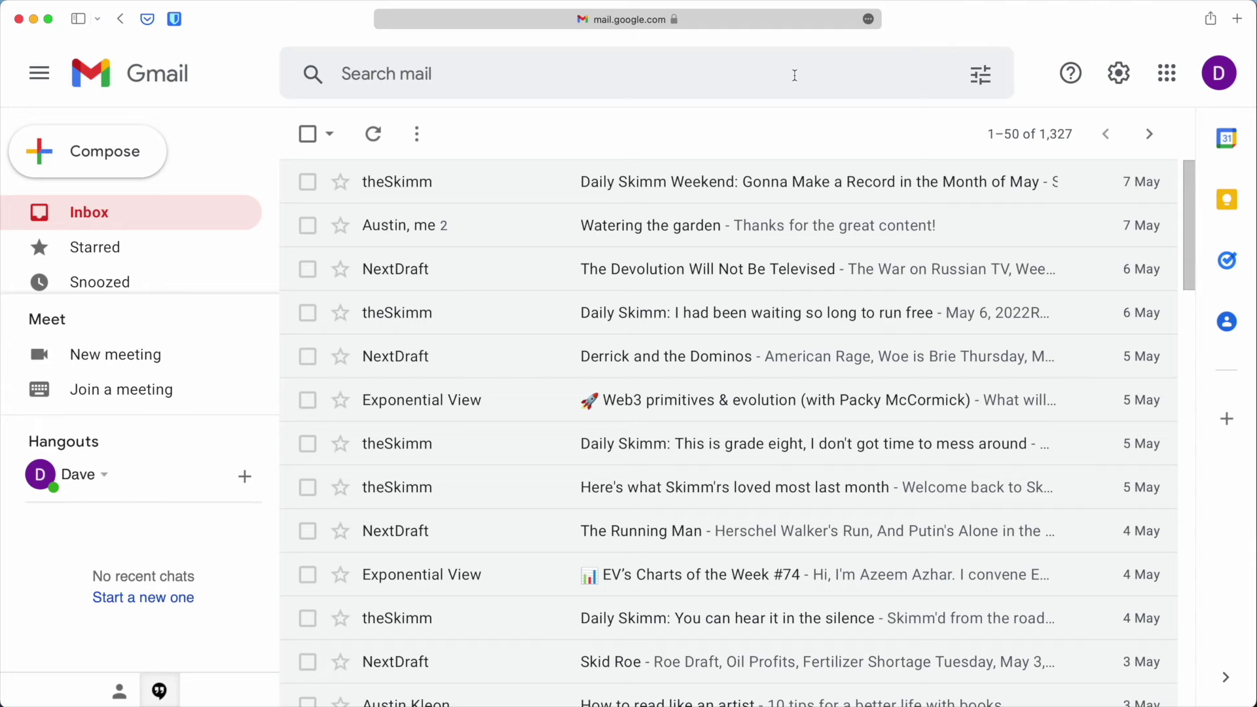
Step: Run an advanced search from the Inbox for emails including the word "metaverse" across Mail & Spam & Bin
{"action": "left_click", "coordinate": [783, 73]}
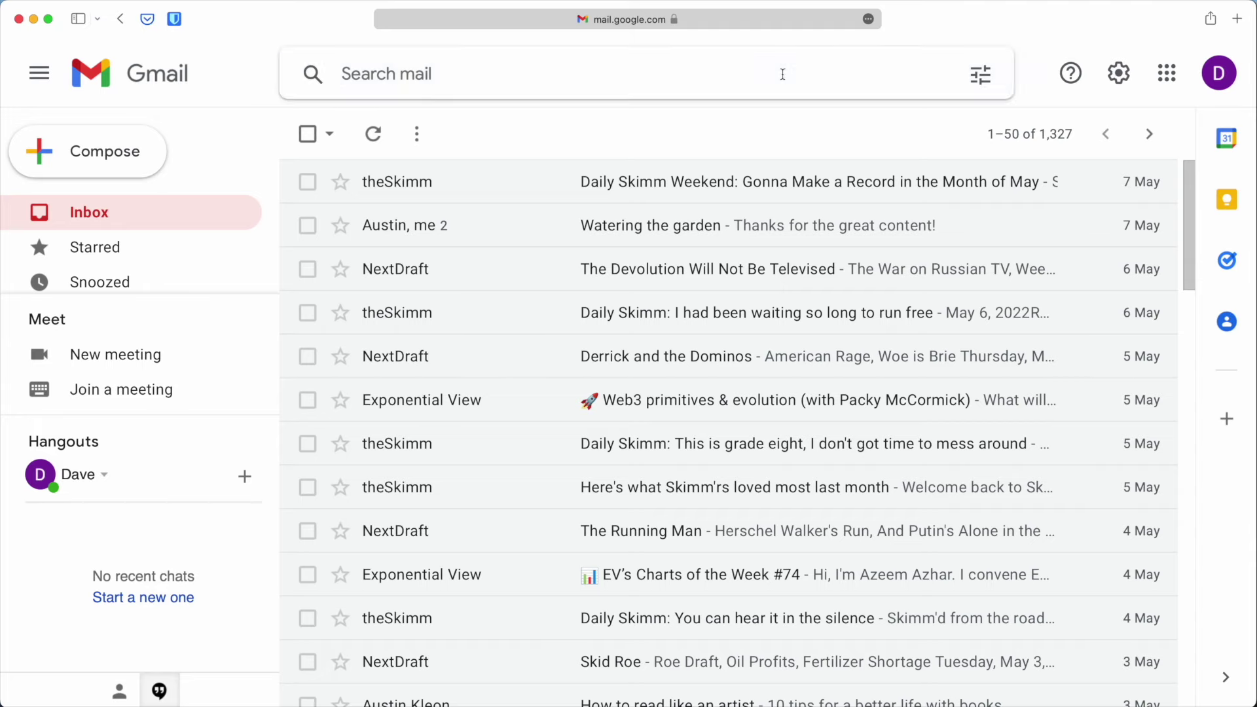
{"action": "type", "text": "metave"}
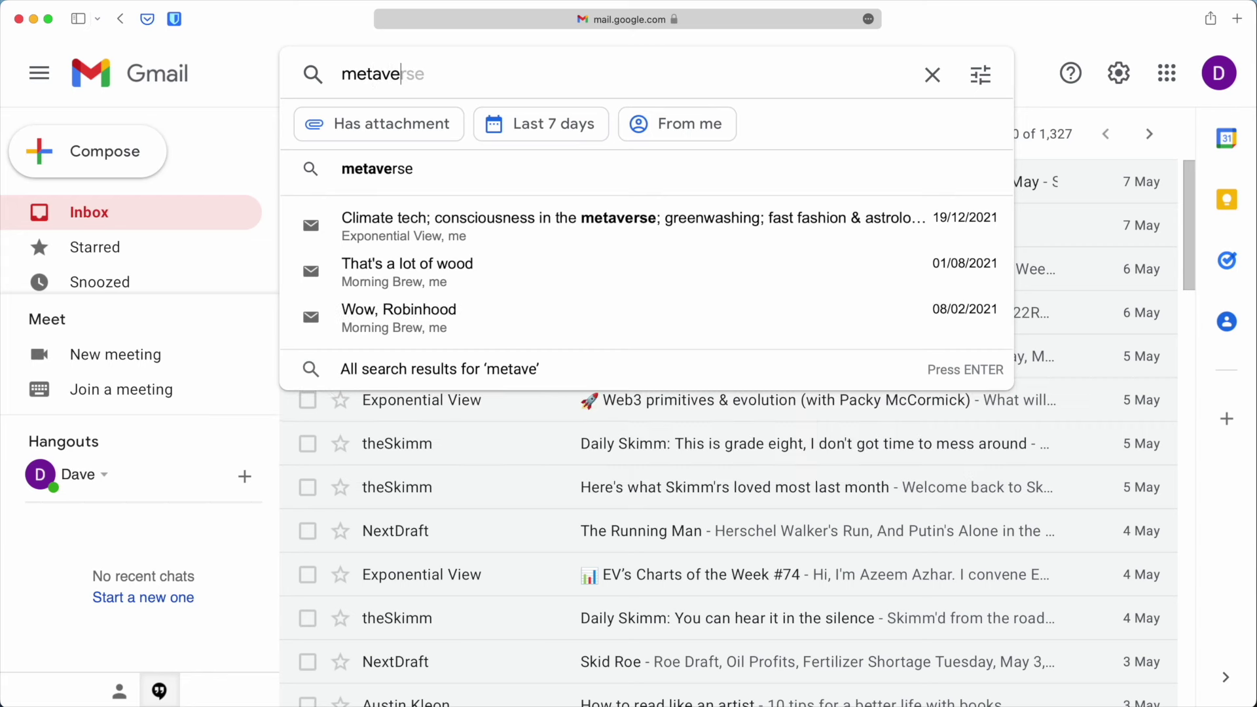
{"action": "type", "text": "rse"}
{"action": "left_click", "coordinate": [981, 78]}
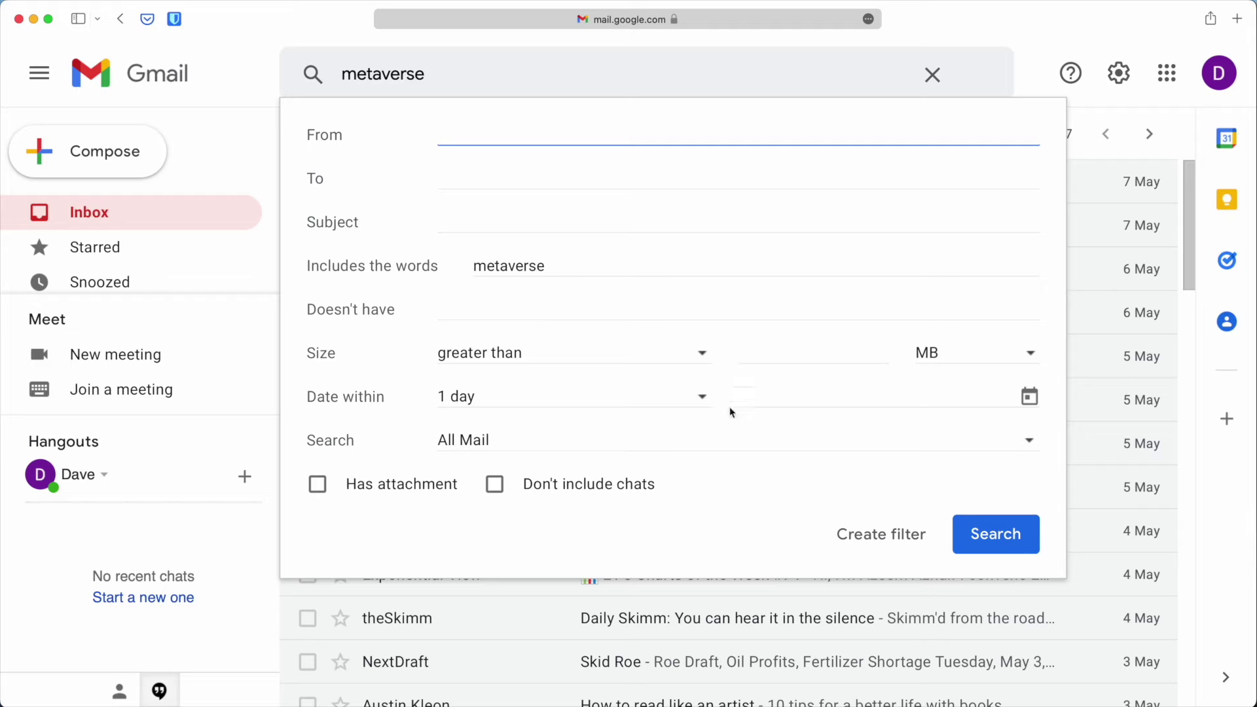
{"action": "left_click", "coordinate": [726, 443]}
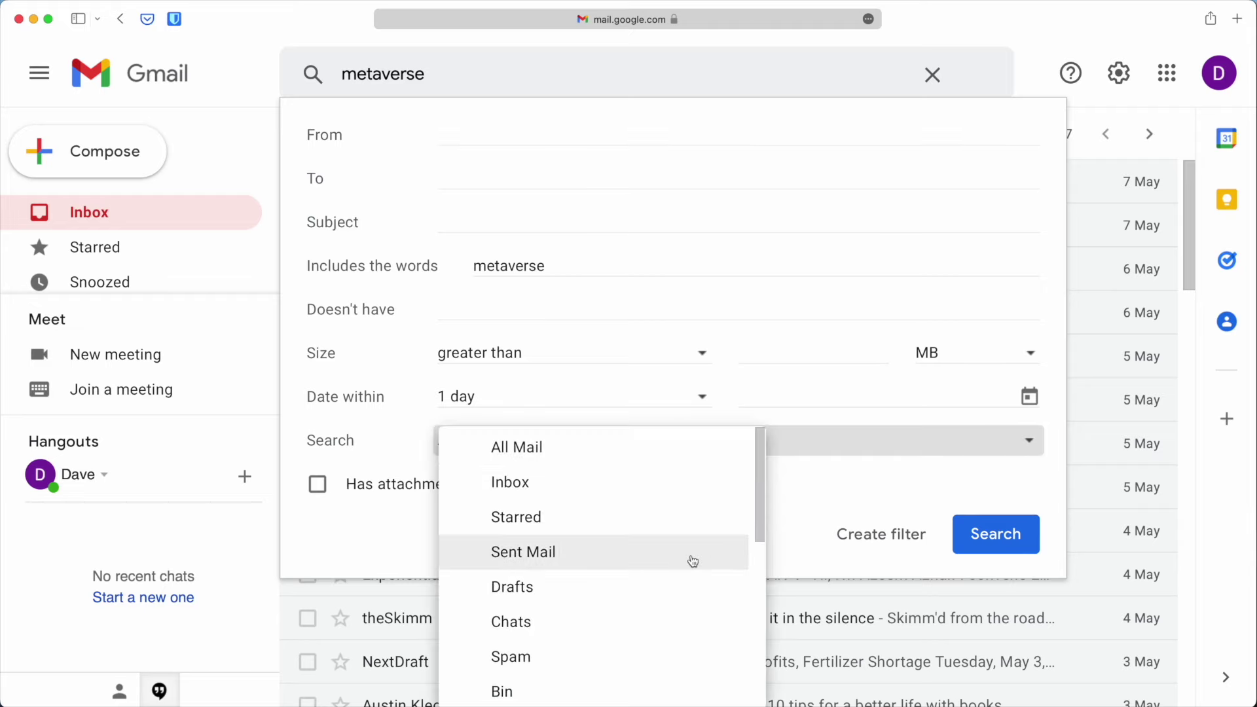
{"action": "scroll", "coordinate": [690, 558], "scroll_direction": "down", "scroll_amount": 3}
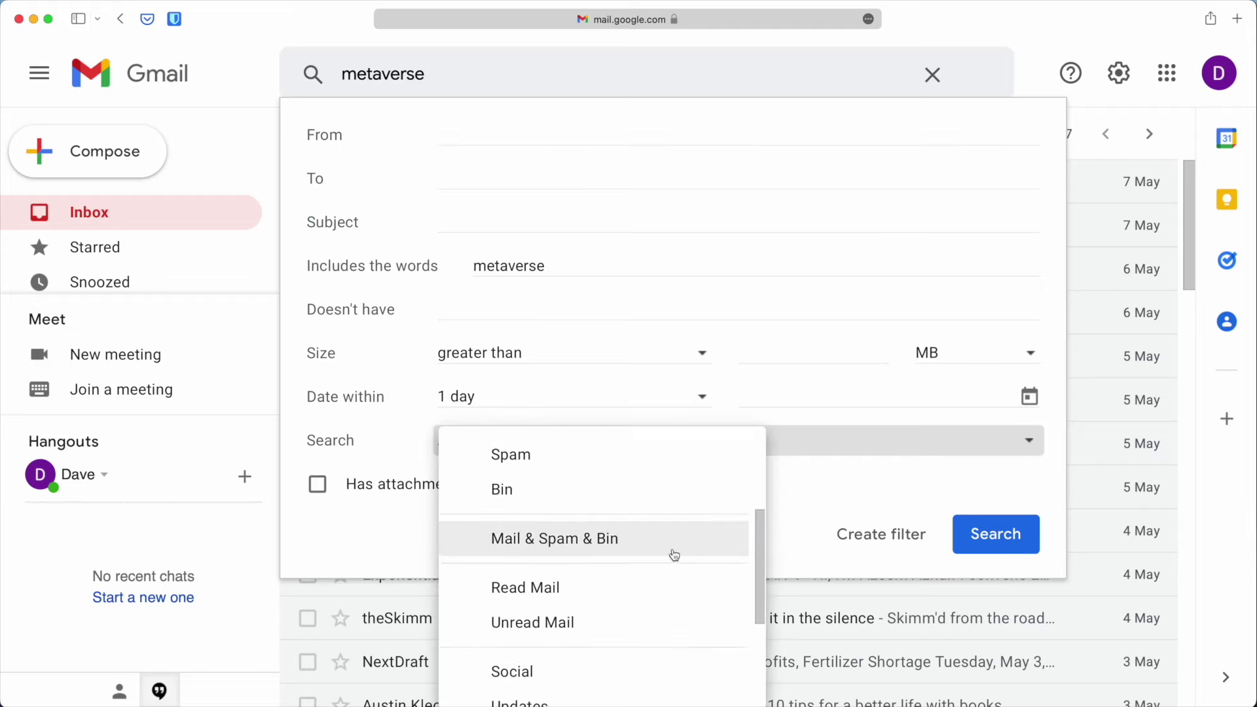
{"action": "left_click", "coordinate": [675, 555]}
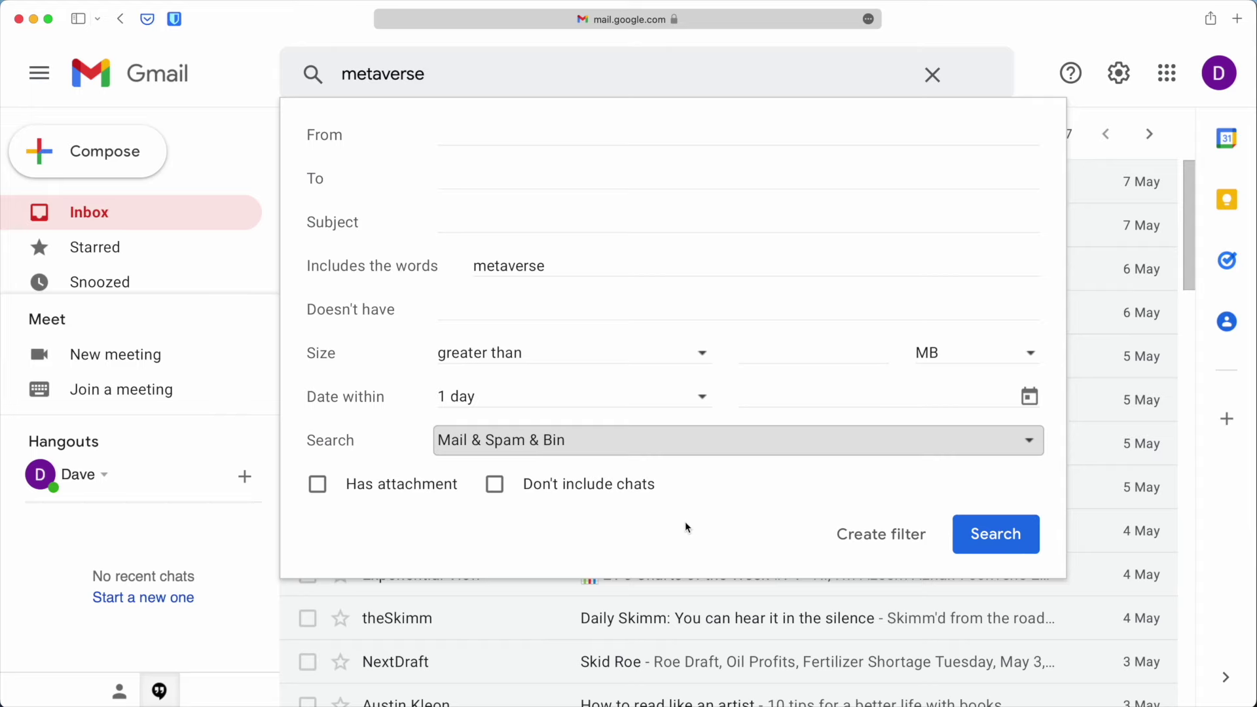
{"action": "left_click", "coordinate": [992, 548]}
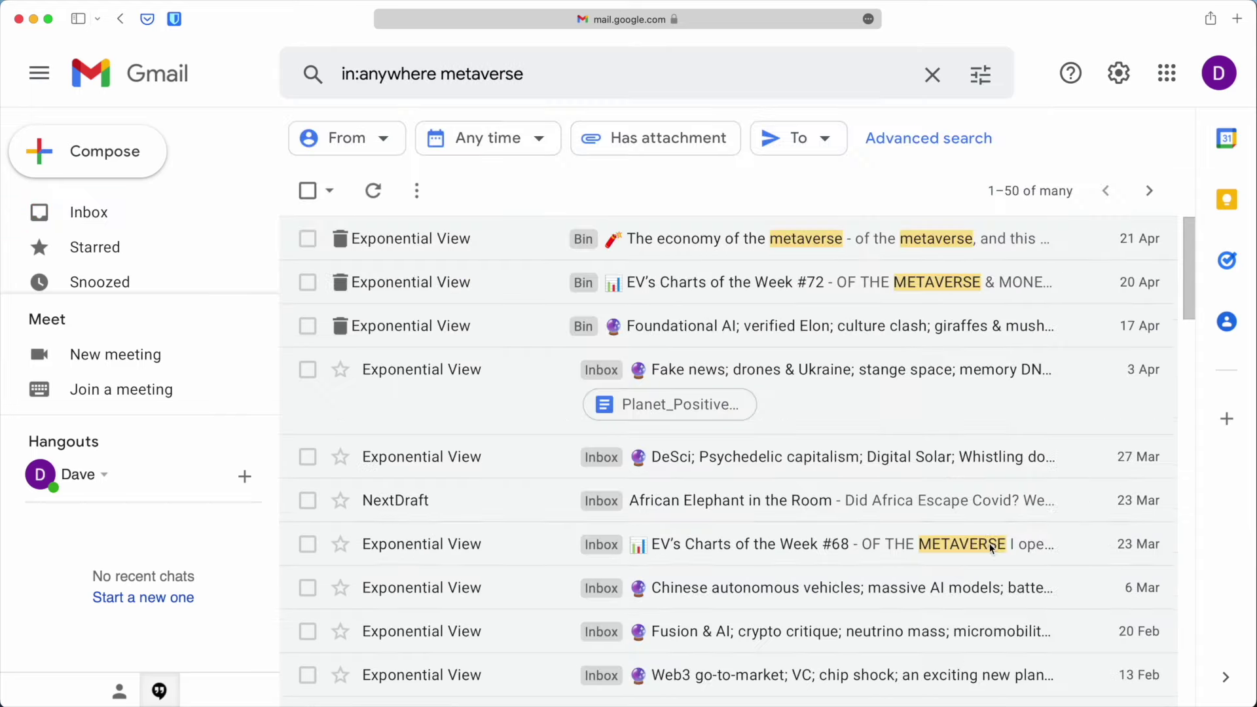